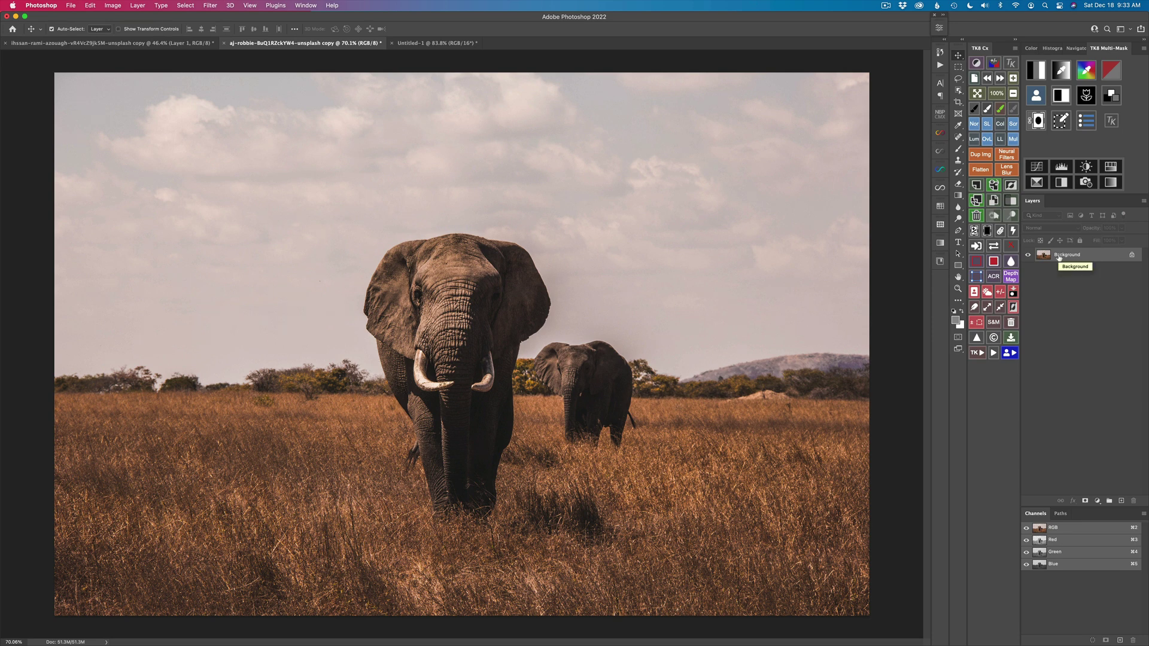
# - Duplicate the Background layer and add two empty layers above the copy
pyautogui.press('super+j')
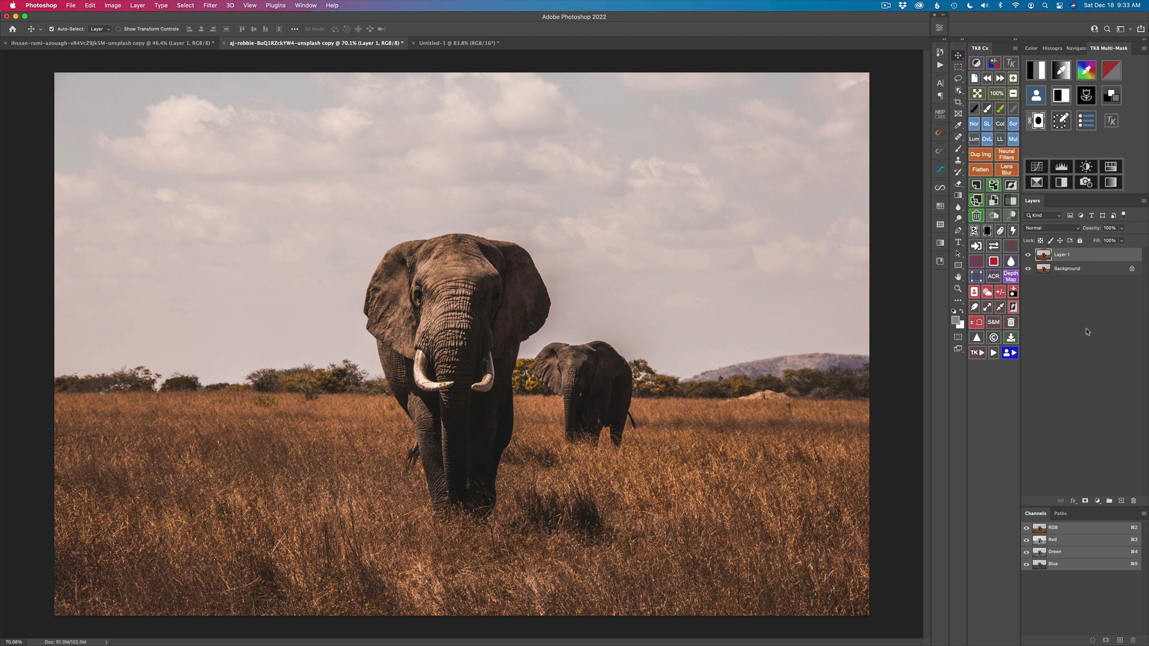
pyautogui.click(1122, 502)
pyautogui.click(1123, 502)
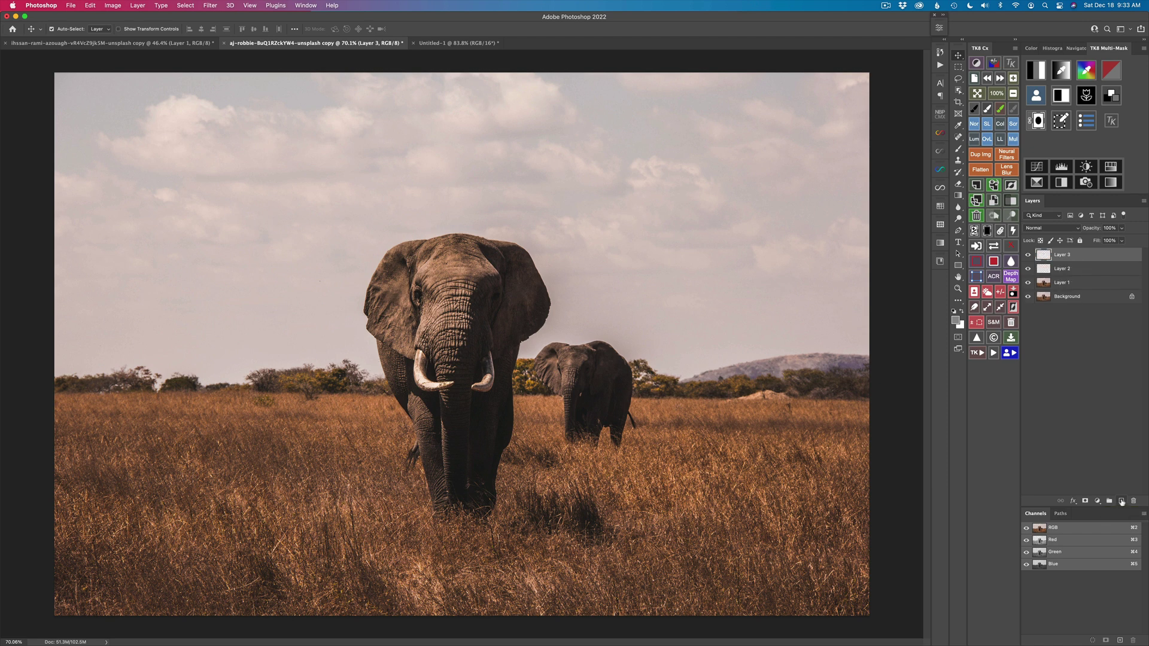
# - Fill Layer 2 with a linear black-to-white gradient running from the image's lower edge to just above the horizon, using the default colours
pyautogui.click(1076, 271)
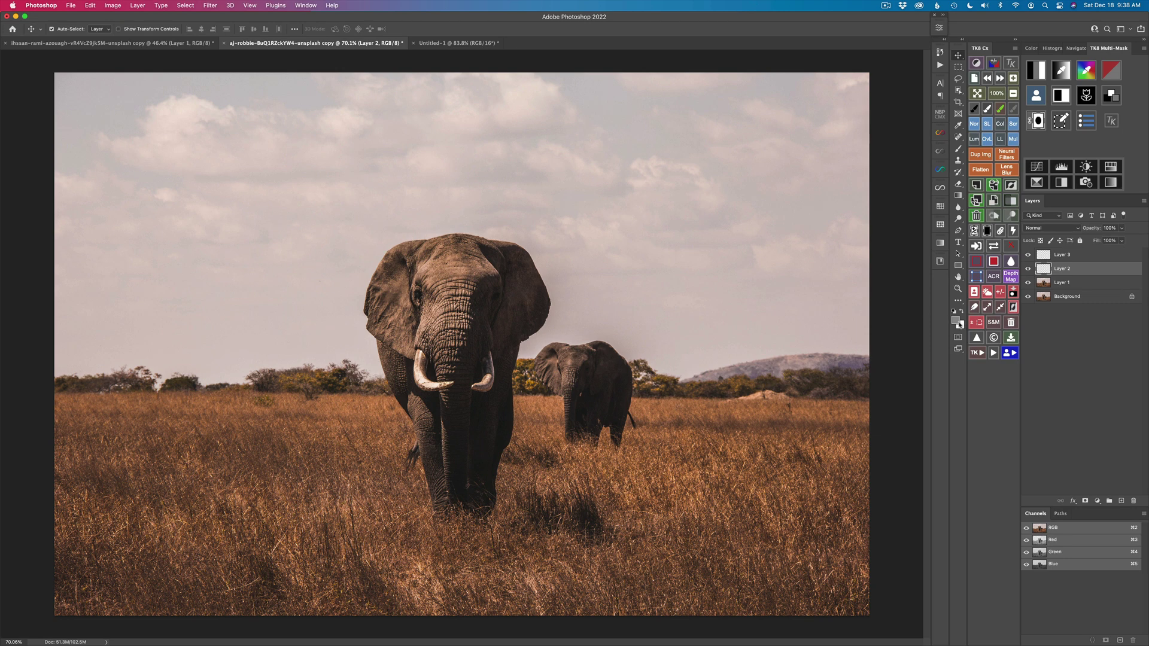
pyautogui.press('d')
pyautogui.click(959, 196)
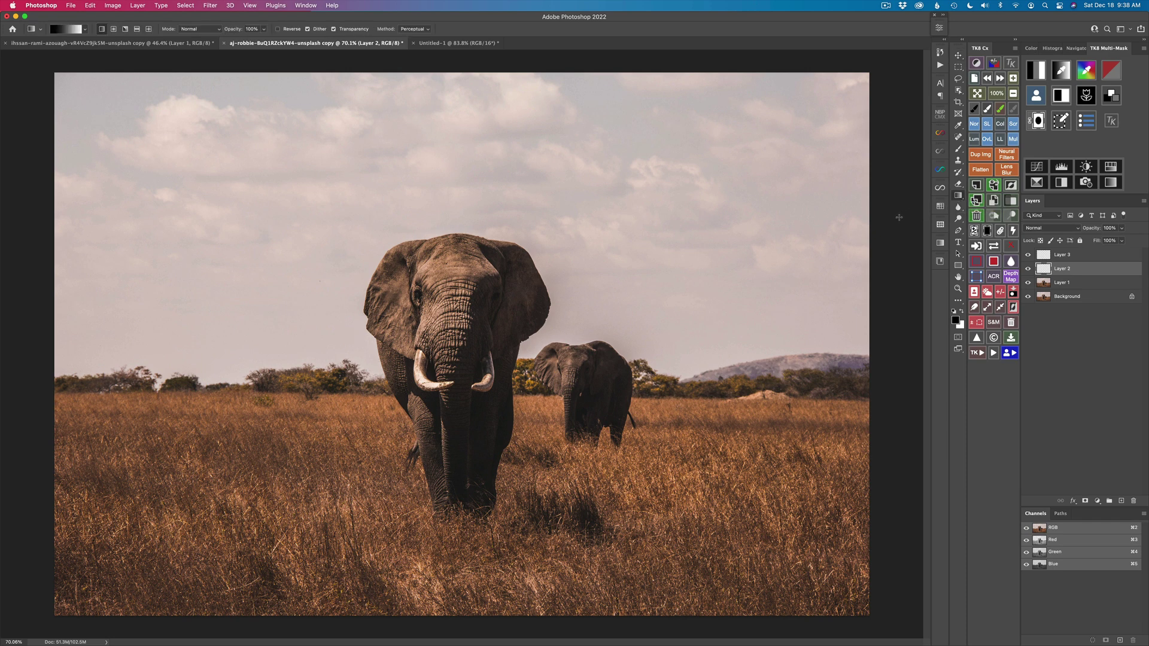
pyautogui.click(808, 613)
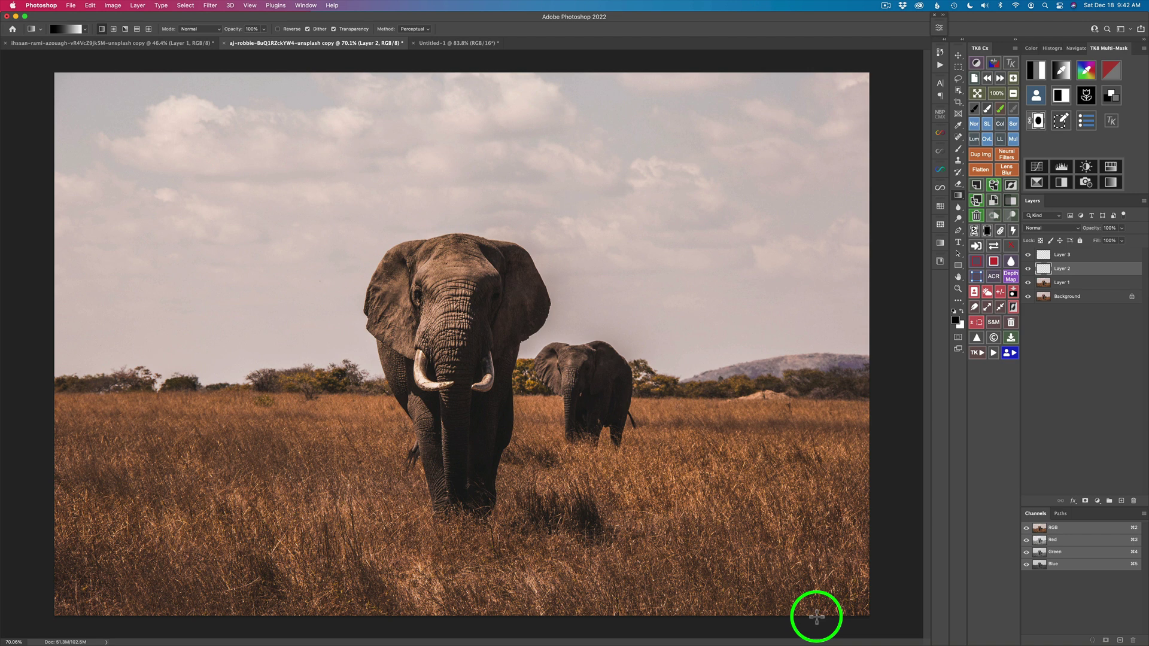
pyautogui.moveTo(817, 617); pyautogui.dragTo(804, 346)
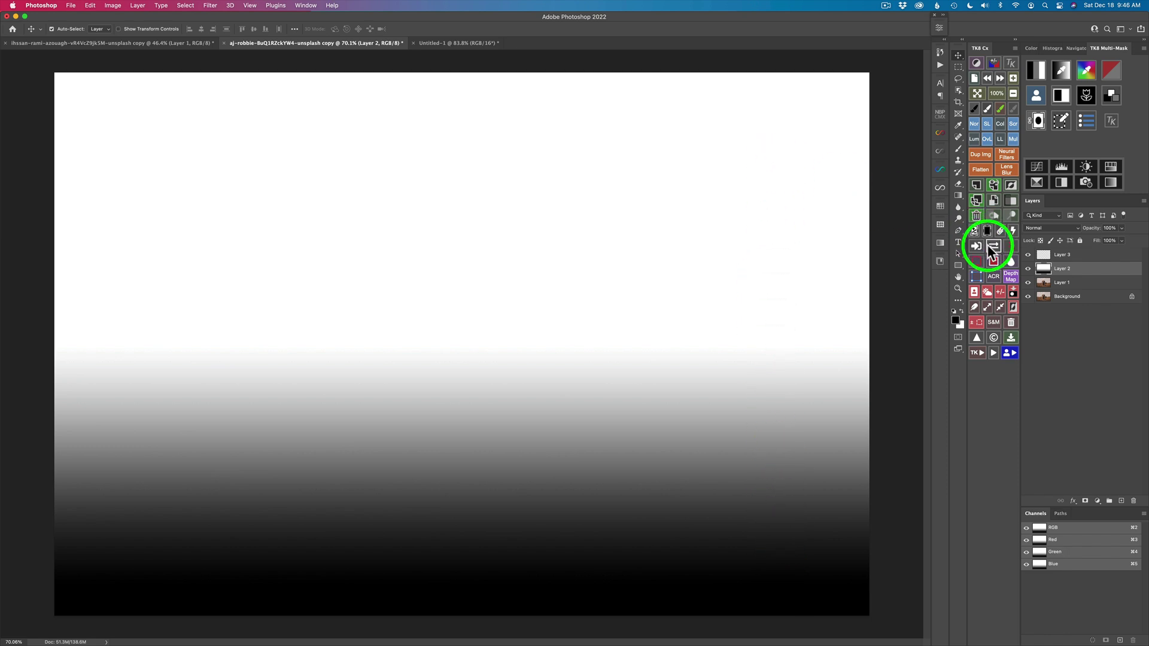
# - Compare the gradient on Layer 2 with the photo and leave Layer 2 hidden
pyautogui.click(1028, 270)
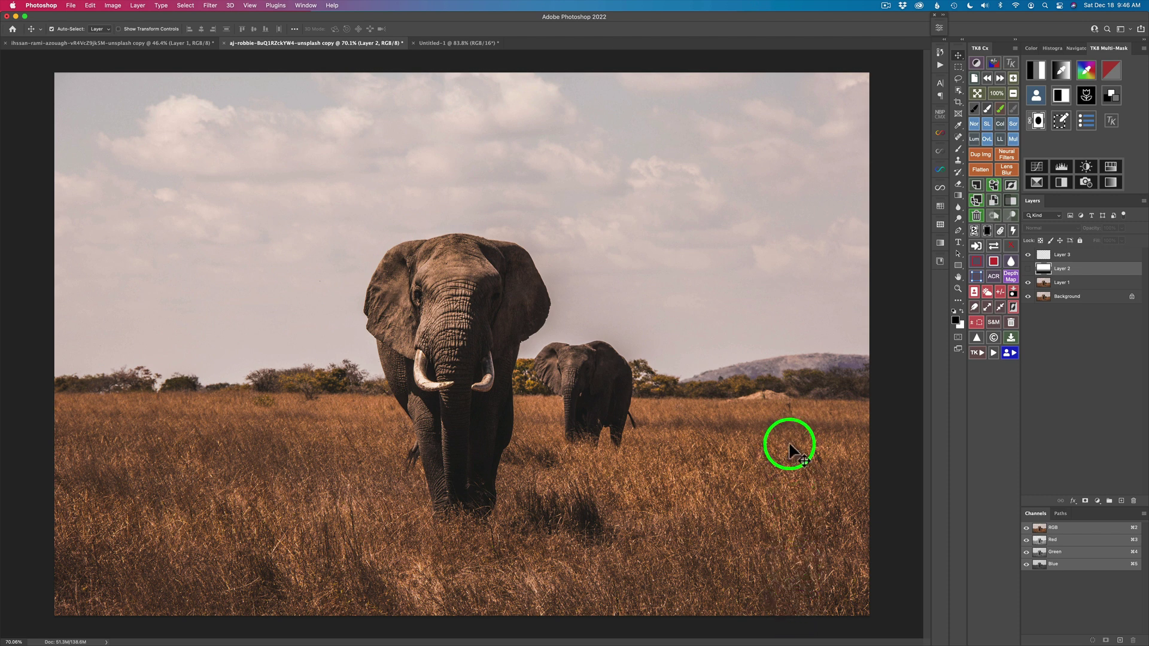
pyautogui.click(1028, 269)
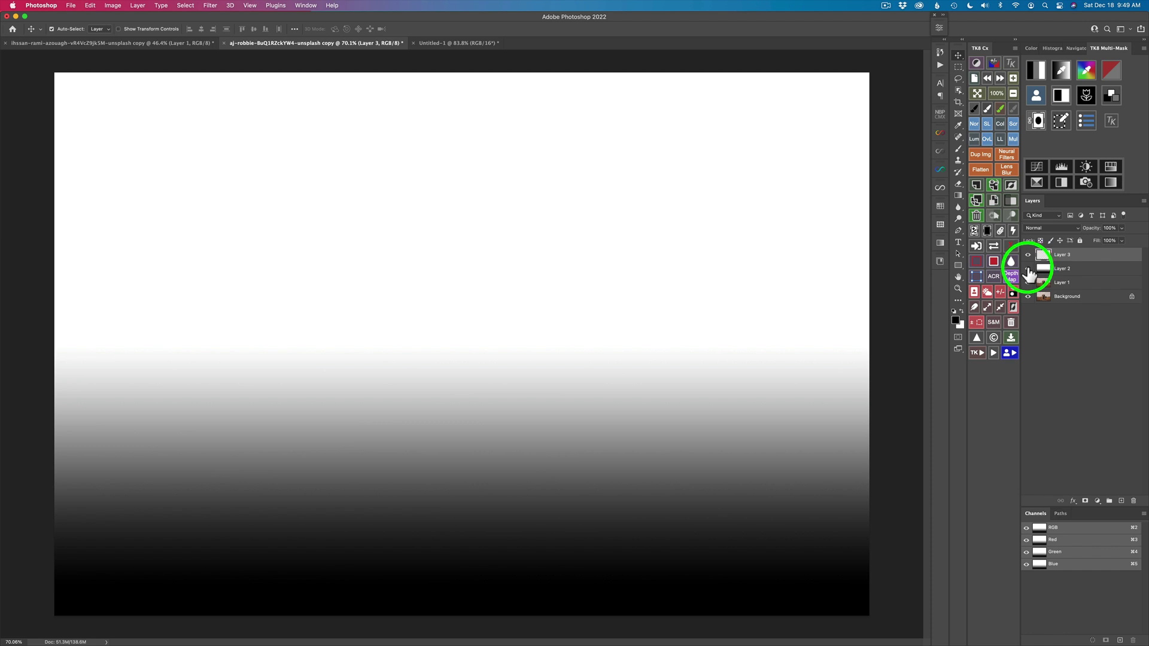
pyautogui.click(1027, 269)
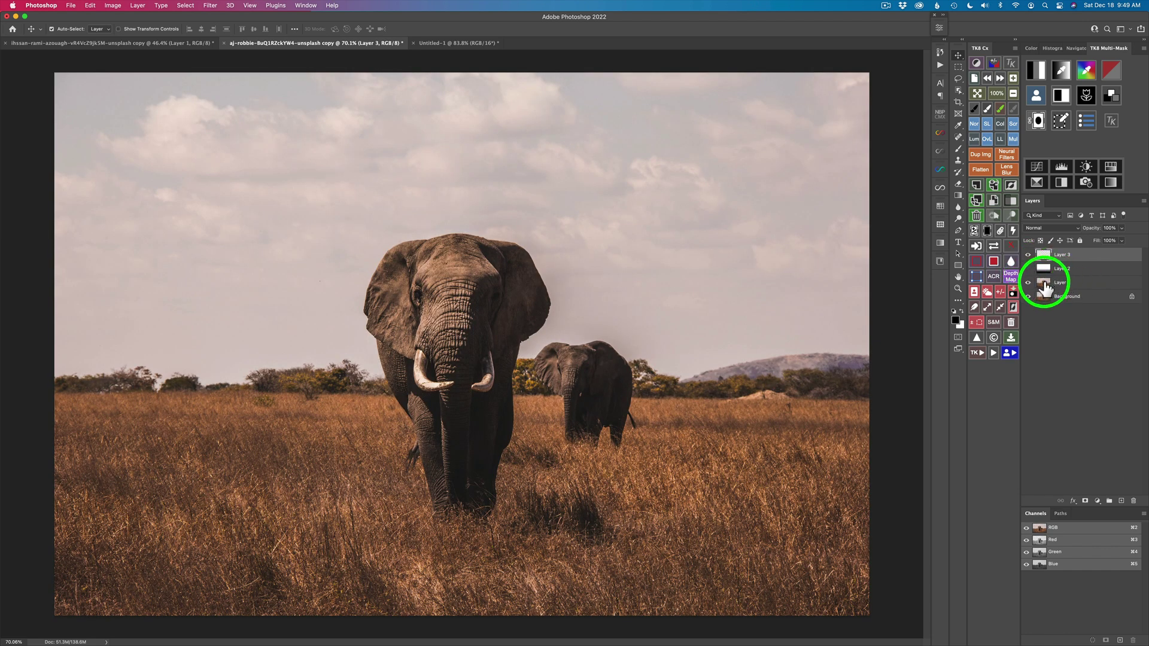
# - Select the subject on Layer 1 and subtract the smaller rear elephant from the selection with the Rectangular Marquee
pyautogui.click(1045, 284)
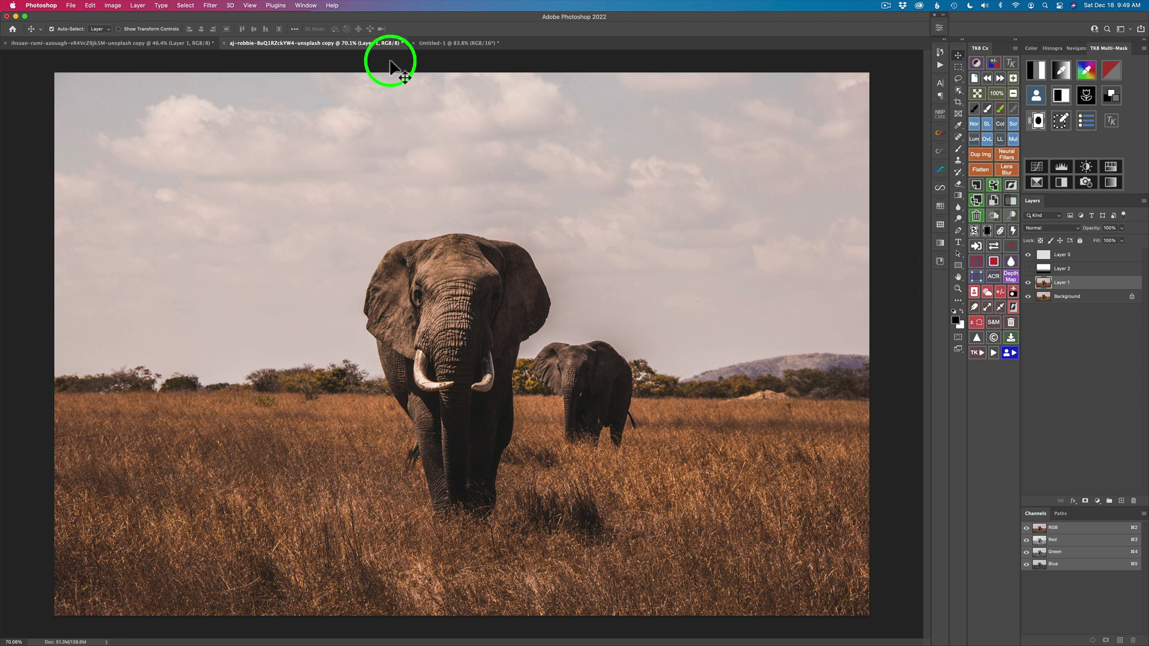
pyautogui.click(187, 7)
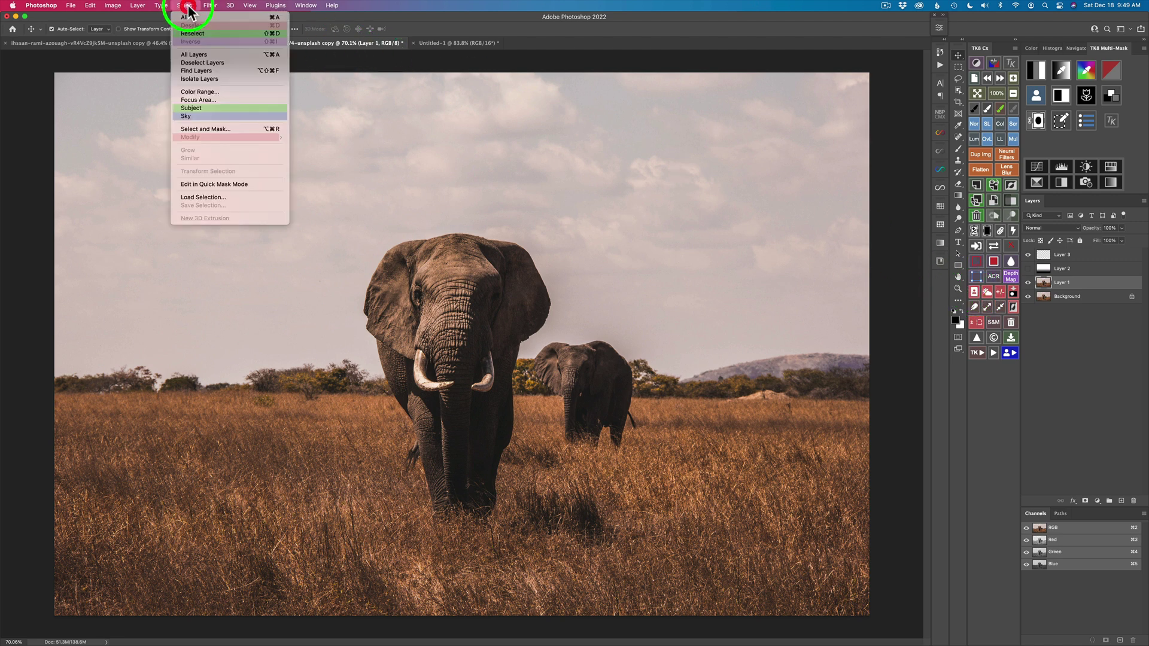
pyautogui.click(201, 107)
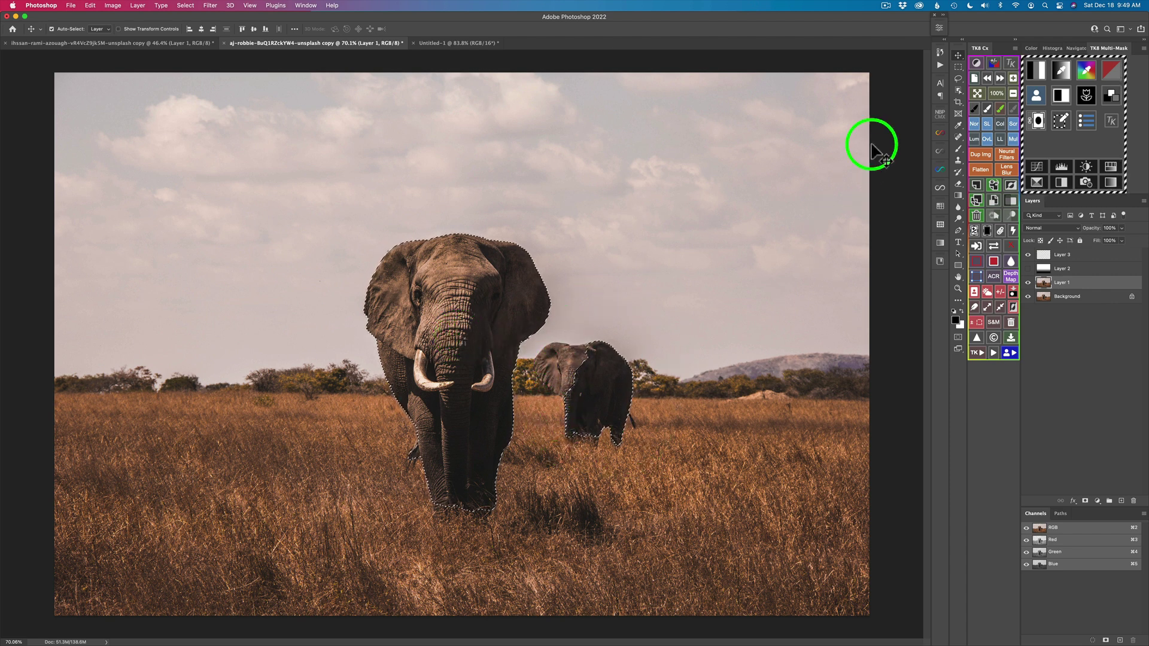
pyautogui.click(960, 66)
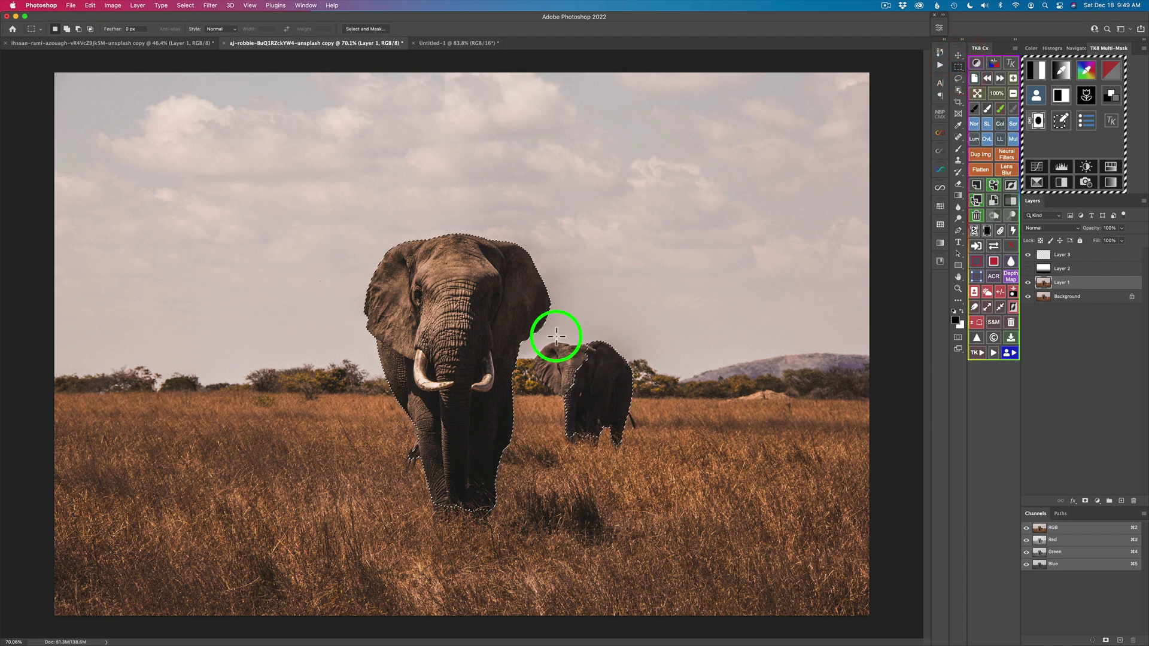
pyautogui.moveTo(550, 336); pyautogui.dragTo(655, 460)
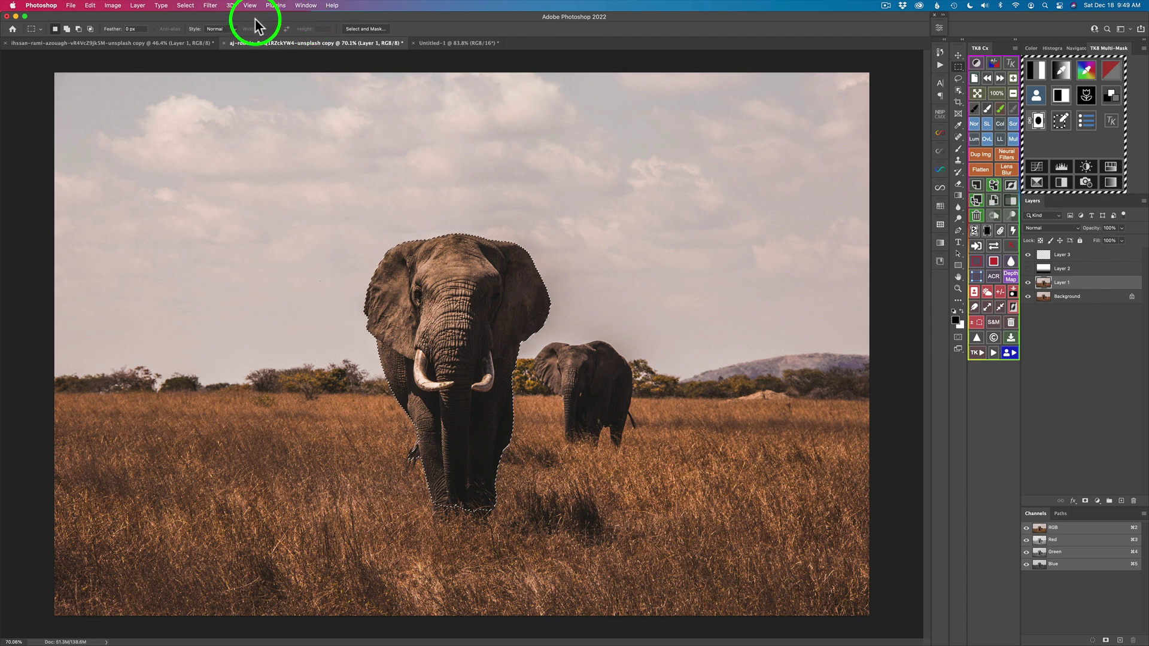
# - Open the selection in Select and Mask and set the overlay opacity to 67%, keeping the magenta overlay colour
pyautogui.click(377, 30)
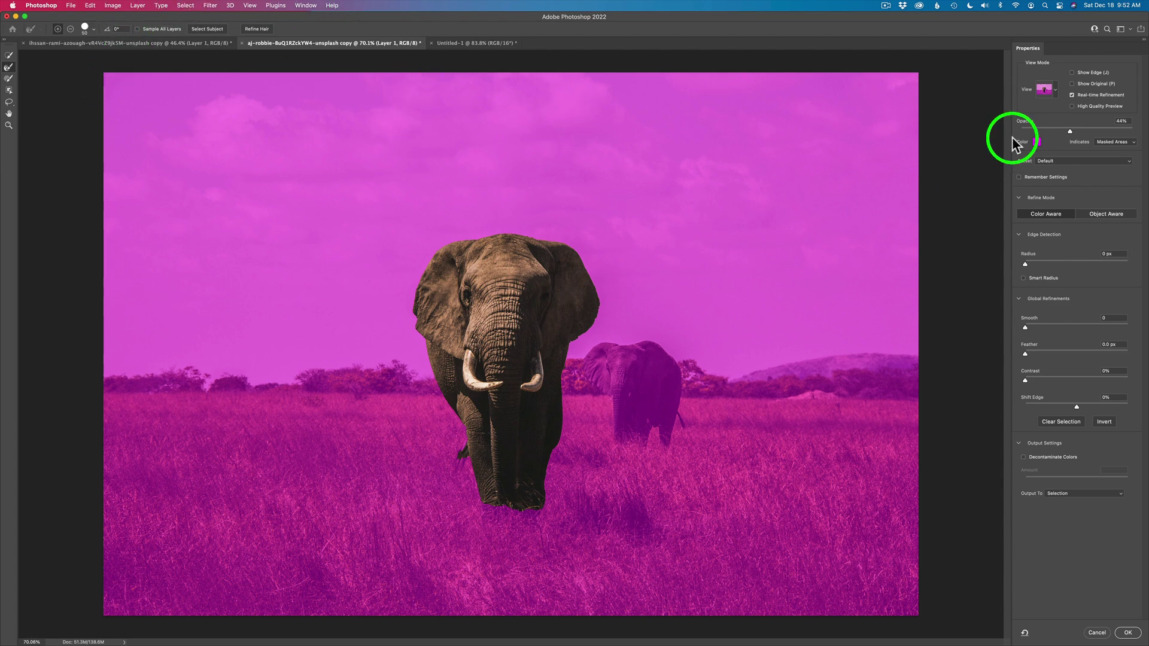
pyautogui.click(1055, 92)
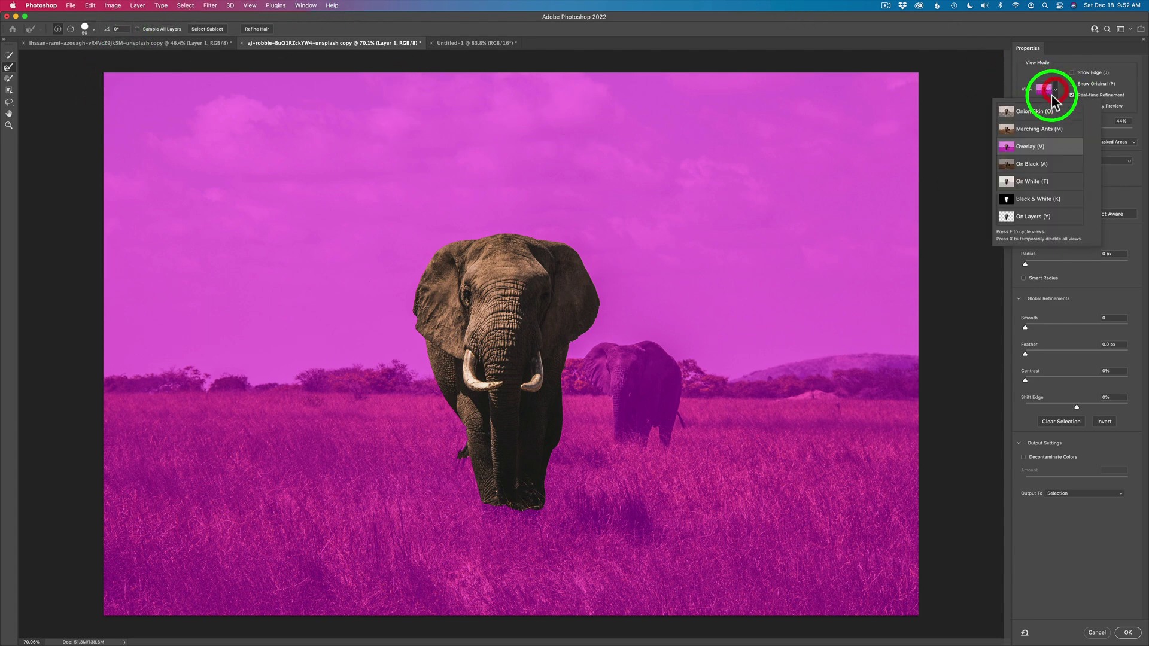
pyautogui.click(959, 136)
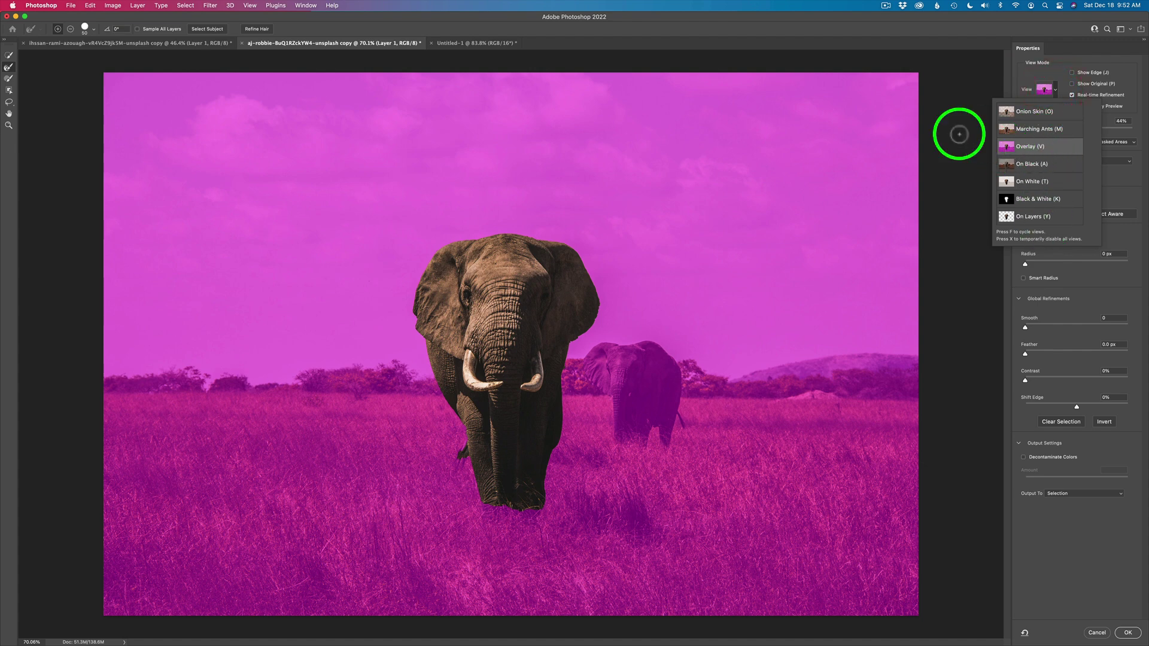
pyautogui.click(1037, 143)
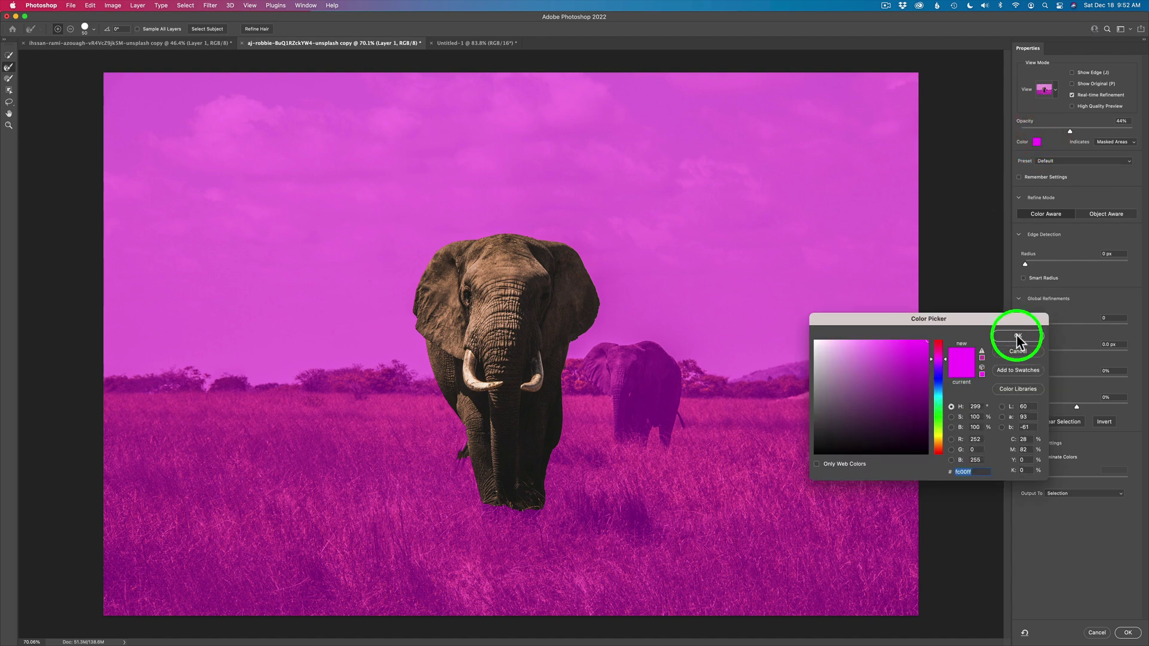
pyautogui.click(1017, 351)
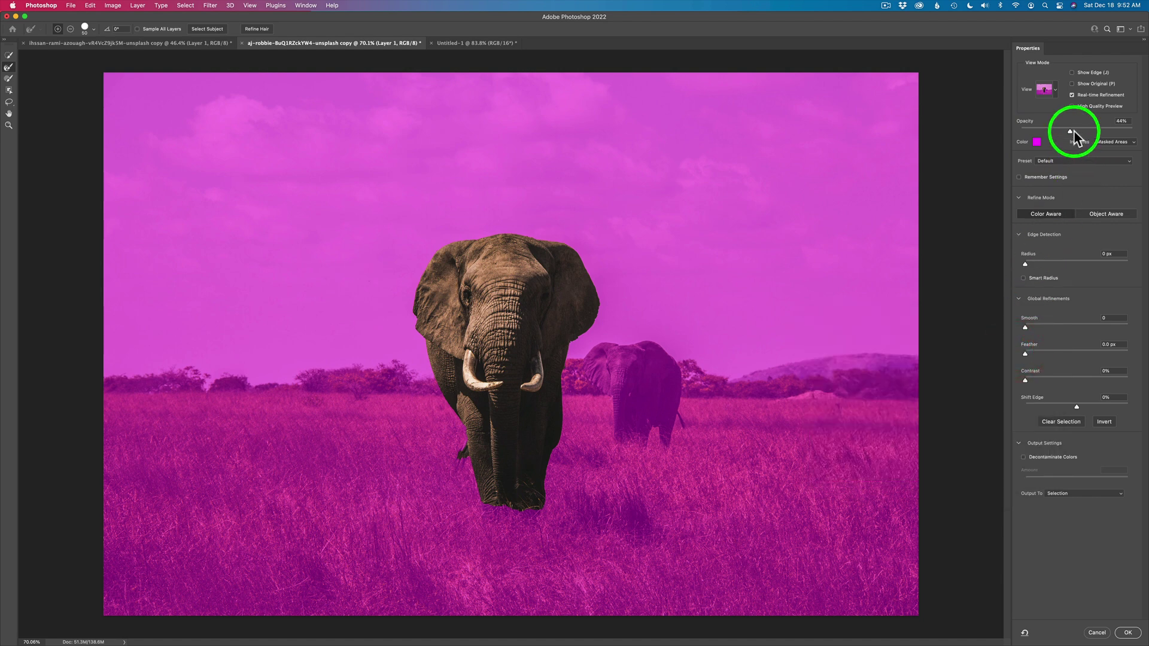
pyautogui.moveTo(1071, 131); pyautogui.dragTo(1095, 129)
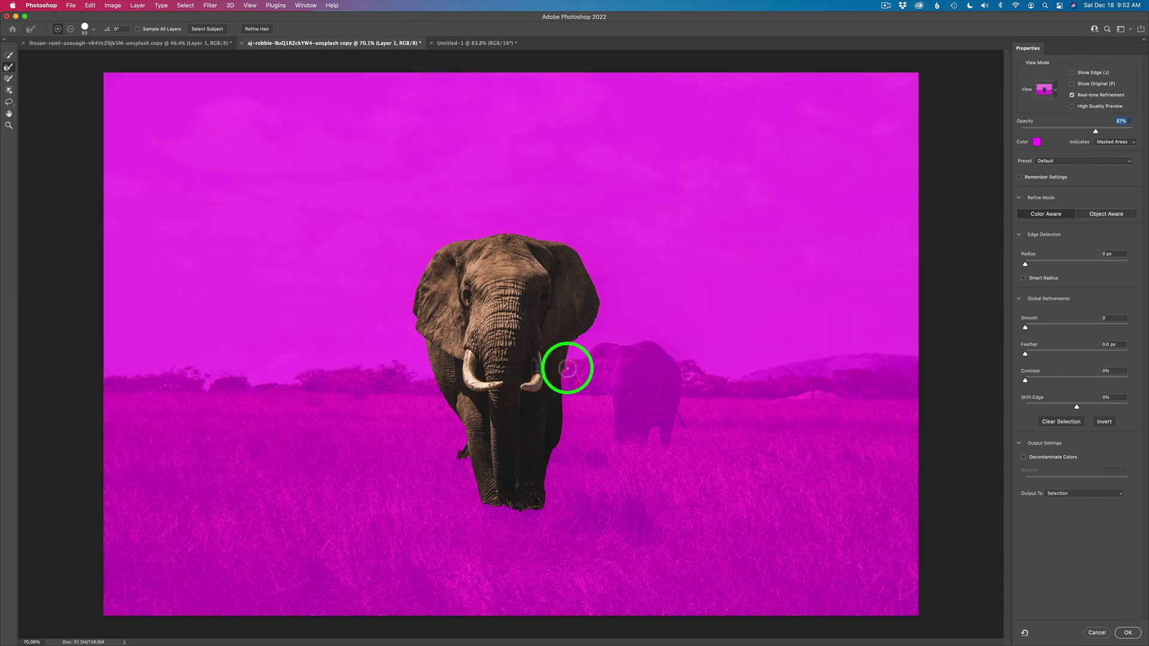
# - Refine the mask around the front elephant's tail with the Refine Edge Brush and set the overlay opacity to 48%
pyautogui.scroll(5, 568, 368)
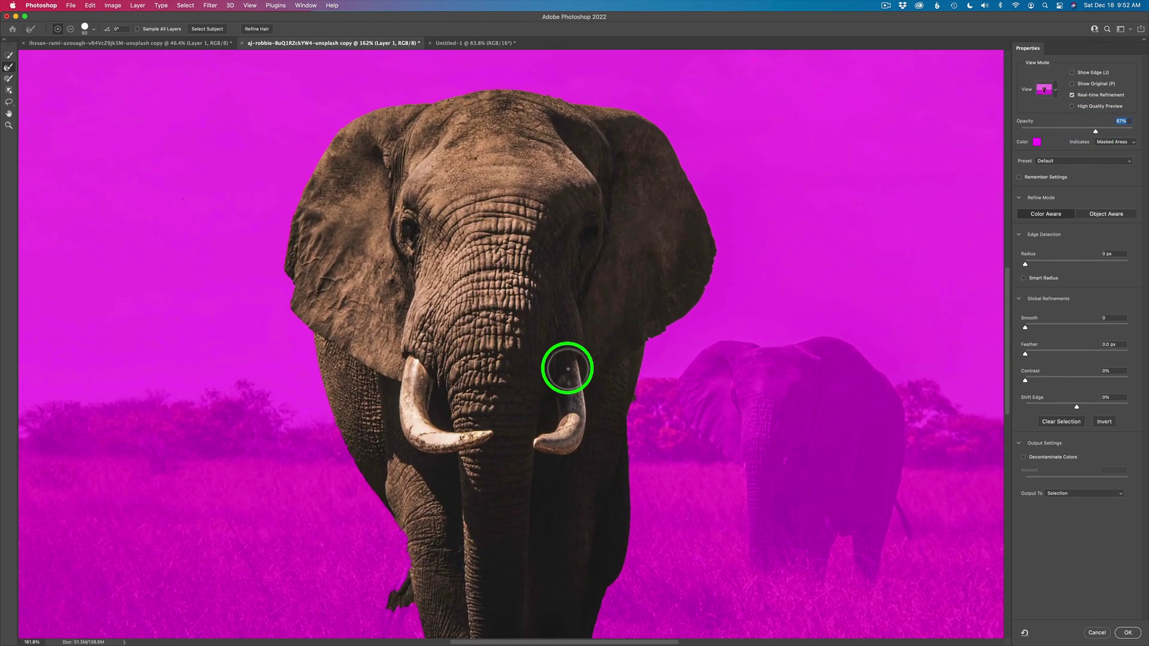
pyautogui.scroll(2, 567, 369)
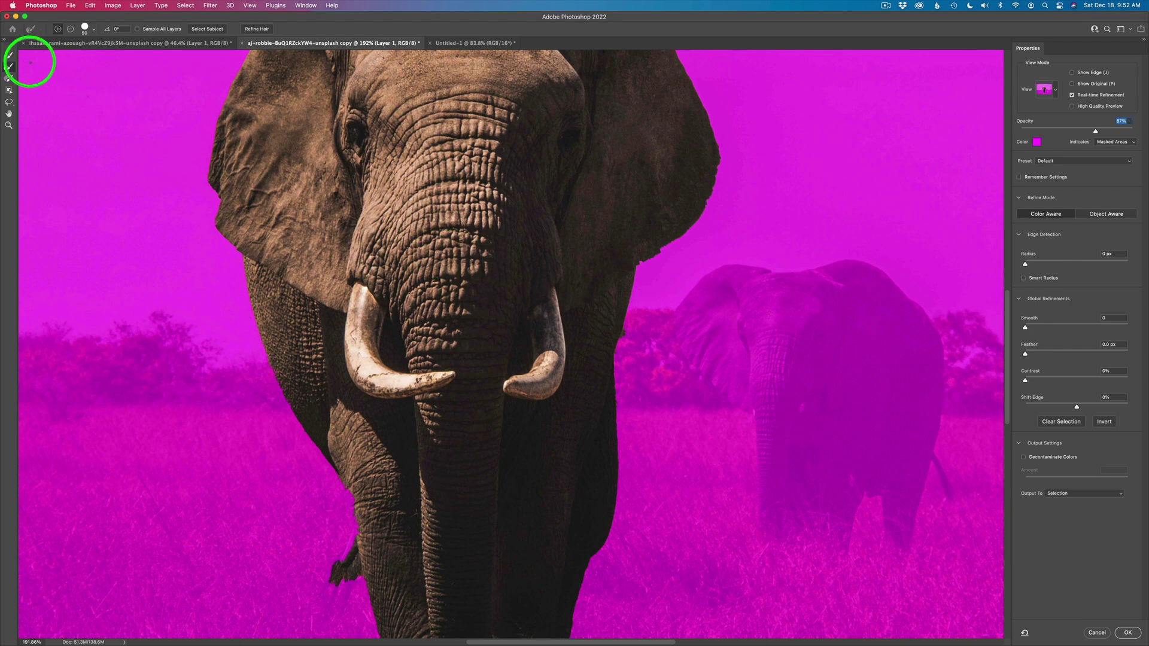
pyautogui.click(8, 79)
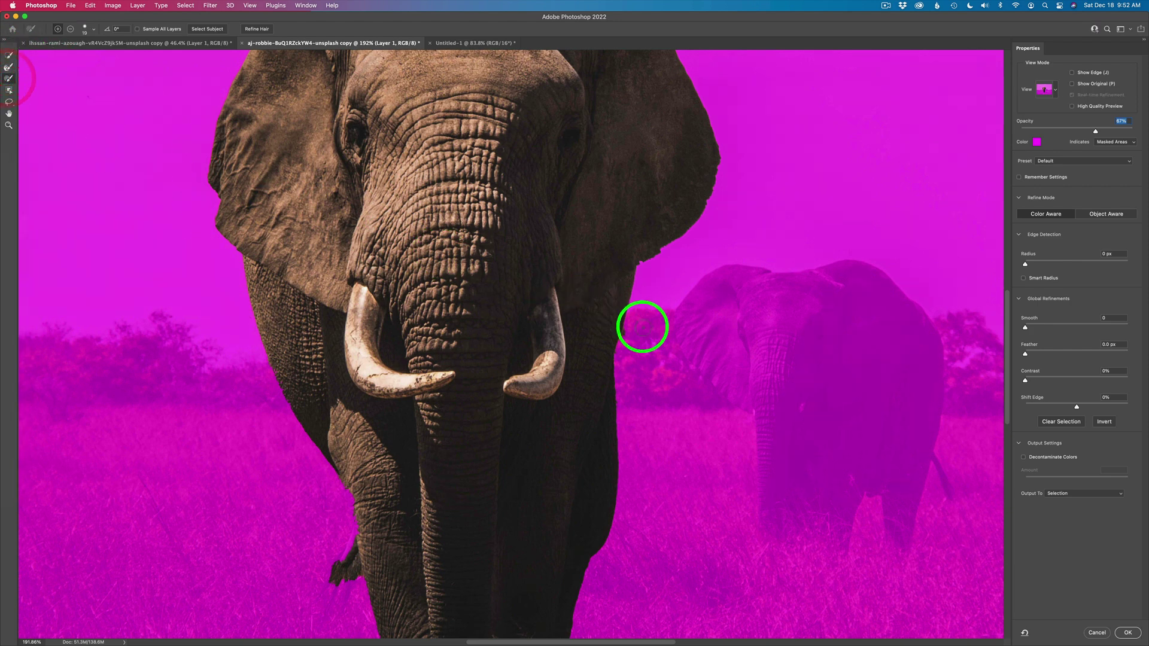
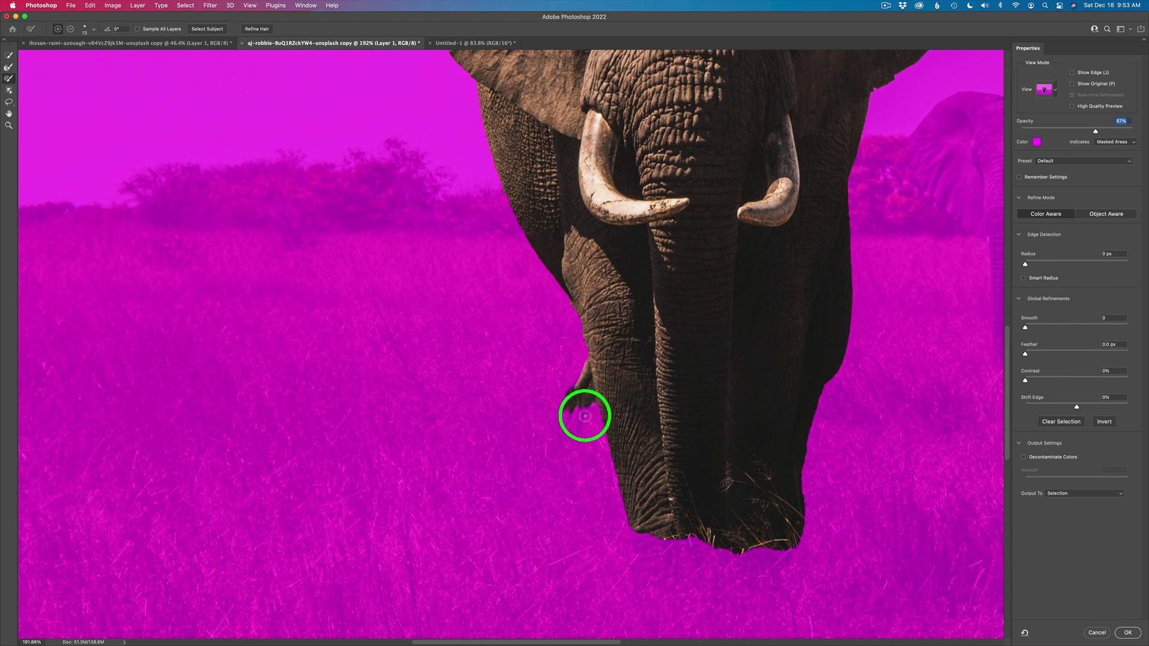
pyautogui.click(9, 67)
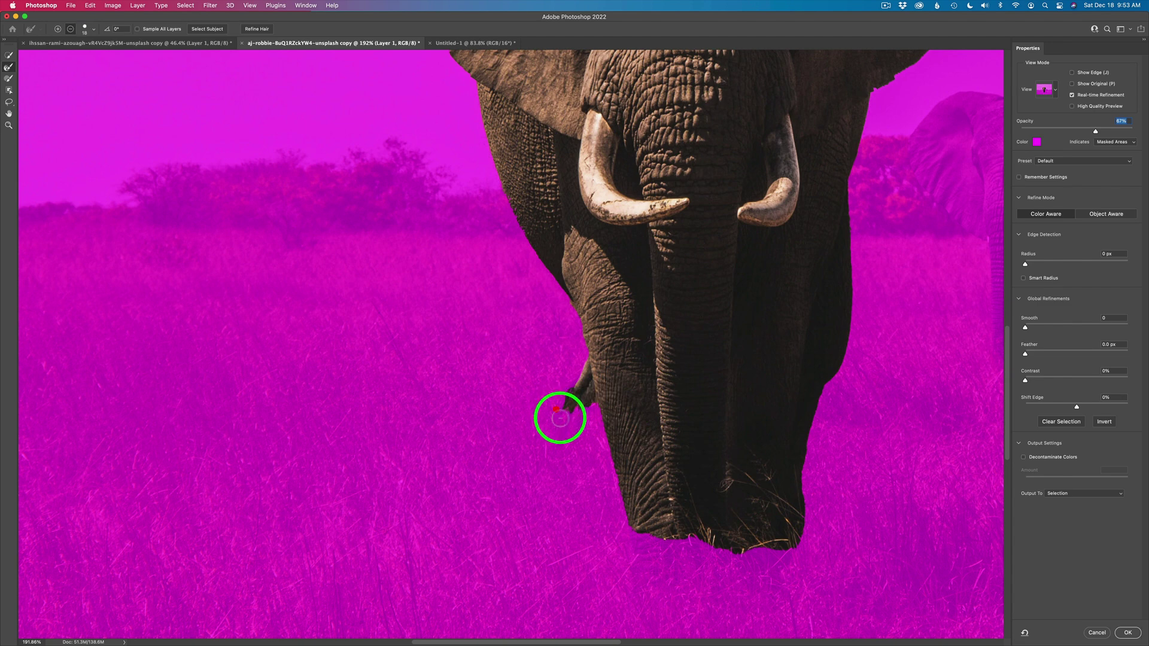
pyautogui.click(573, 413)
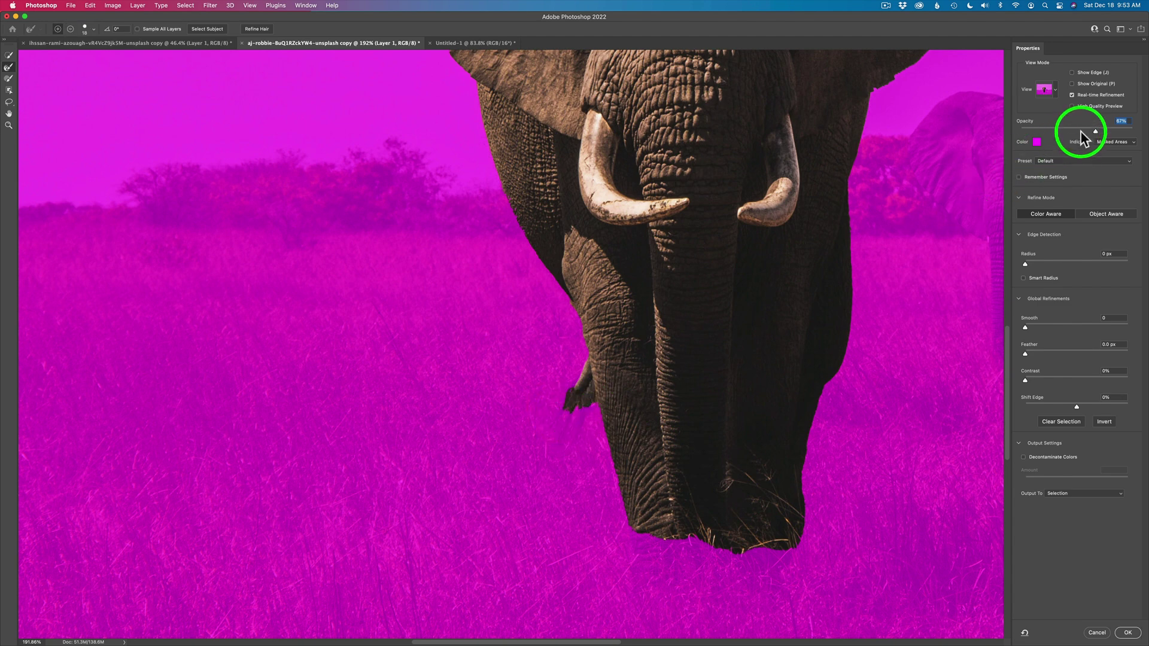
pyautogui.moveTo(1084, 131); pyautogui.dragTo(1088, 130)
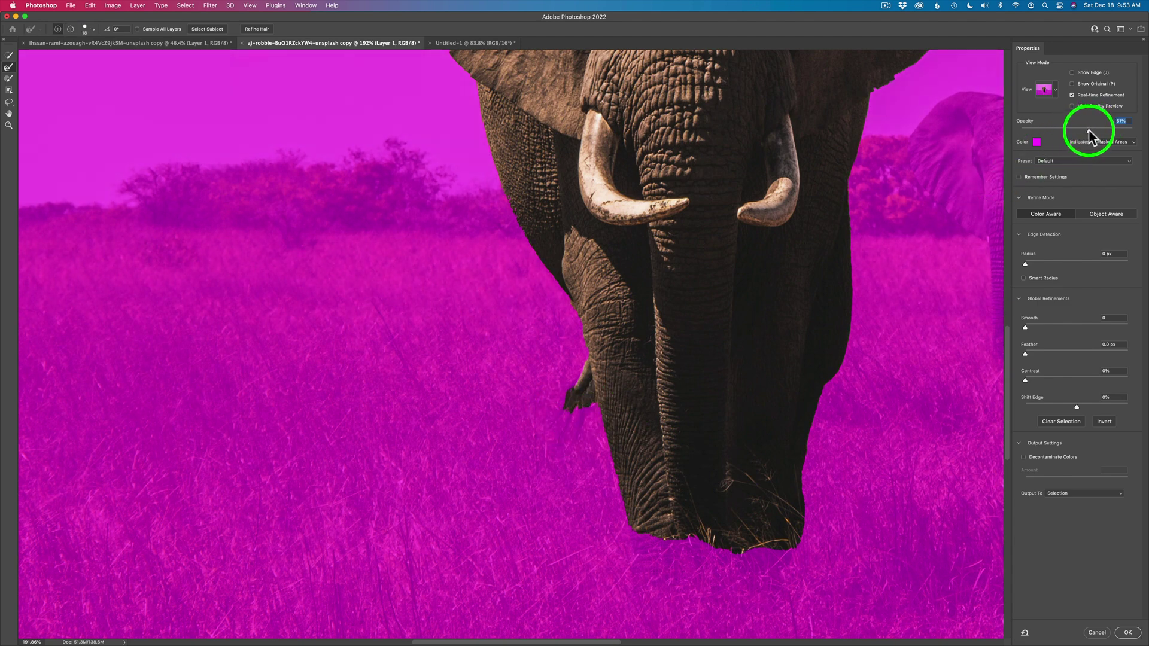
pyautogui.click(562, 438)
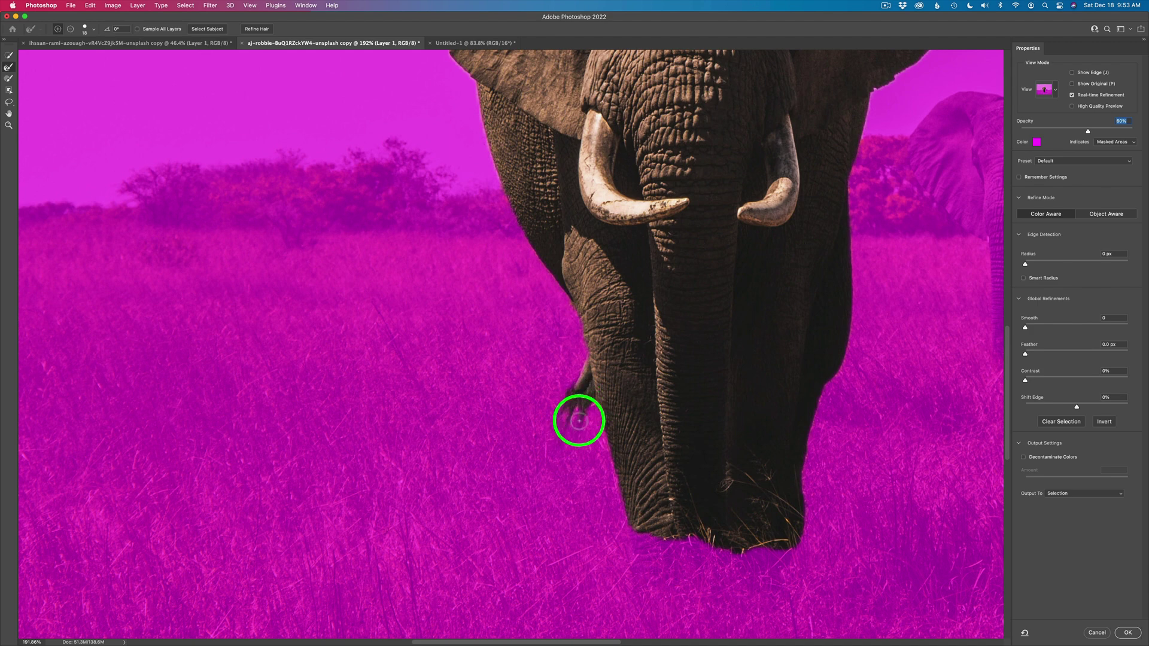
pyautogui.click(599, 383)
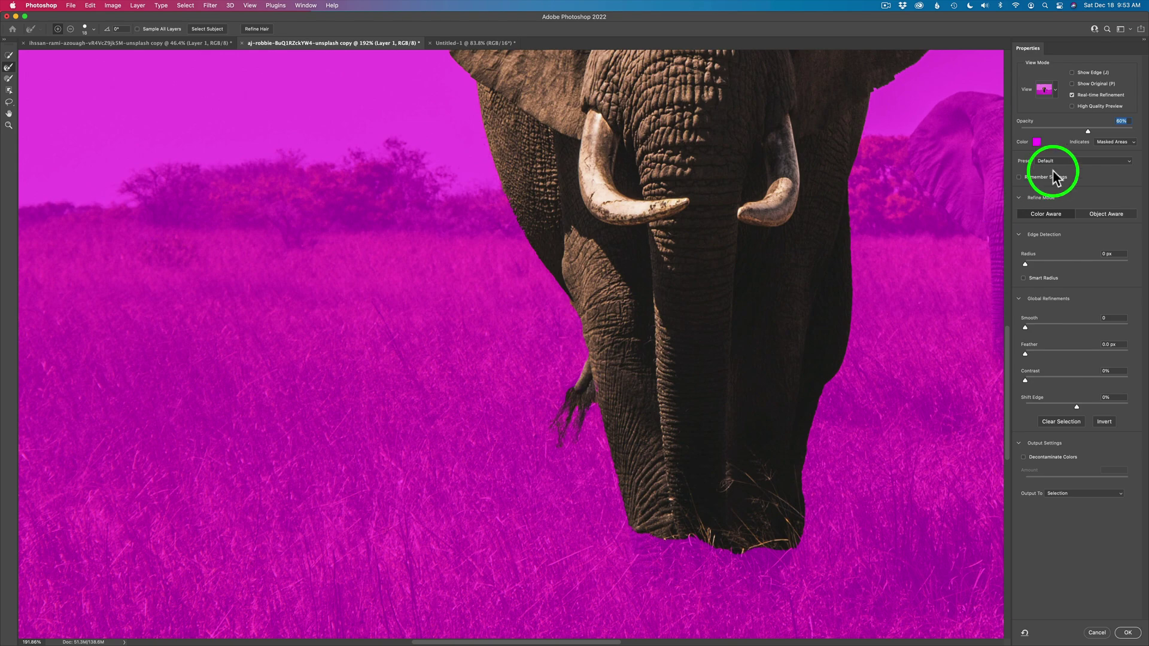
pyautogui.moveTo(1089, 130)
pyautogui.mouseDown()
pyautogui.moveTo(1019, 133)
pyautogui.moveTo(1075, 136)
pyautogui.mouseUp()
pyautogui.moveTo(574, 389); pyautogui.dragTo(575, 387)
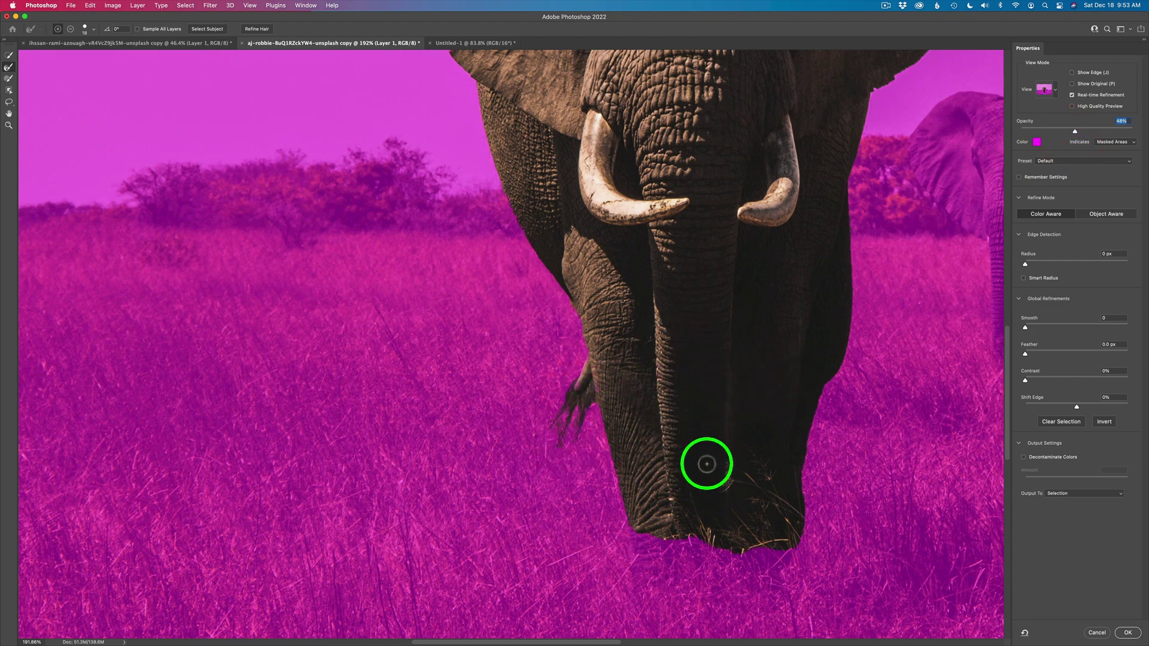
# - Refine the mask edge where the front elephant's feet meet the grass, using a larger Refine Edge Brush, and apply the selection
pyautogui.moveTo(713, 505); pyautogui.dragTo(688, 541)
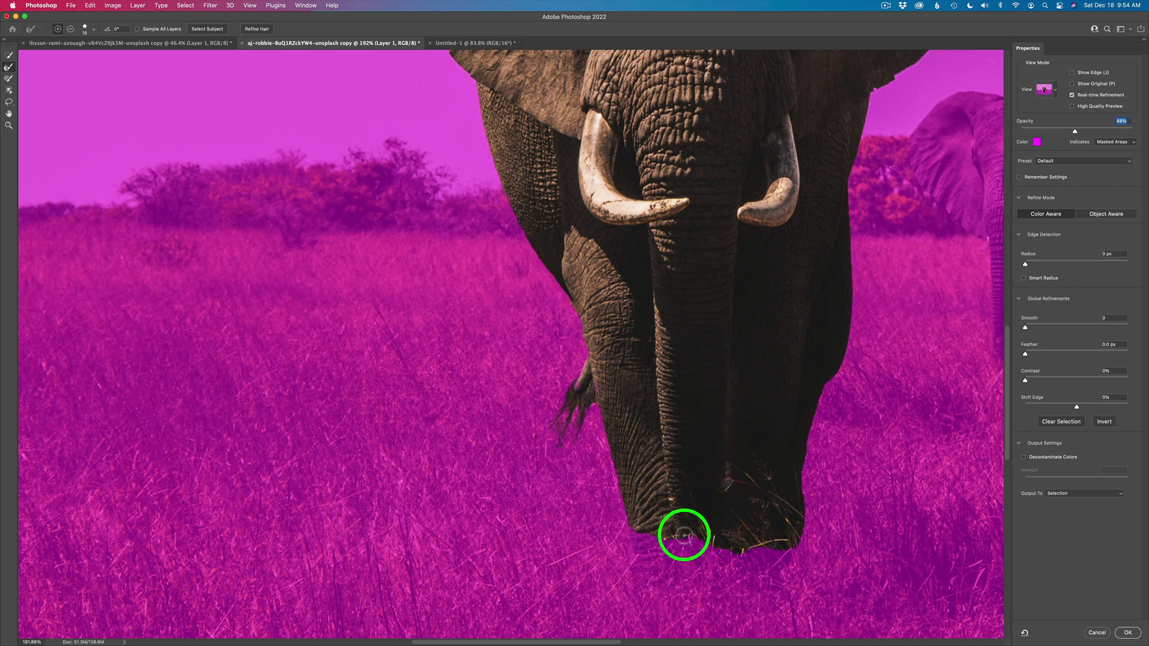
pyautogui.click(700, 543)
pyautogui.press(']')
pyautogui.press(']')
pyautogui.press(']')
pyautogui.moveTo(643, 542)
pyautogui.mouseDown()
pyautogui.moveTo(675, 554)
pyautogui.moveTo(708, 531)
pyautogui.moveTo(697, 543)
pyautogui.moveTo(770, 564)
pyautogui.moveTo(772, 552)
pyautogui.moveTo(785, 563)
pyautogui.moveTo(790, 547)
pyautogui.moveTo(739, 569)
pyautogui.moveTo(637, 552)
pyautogui.mouseUp()
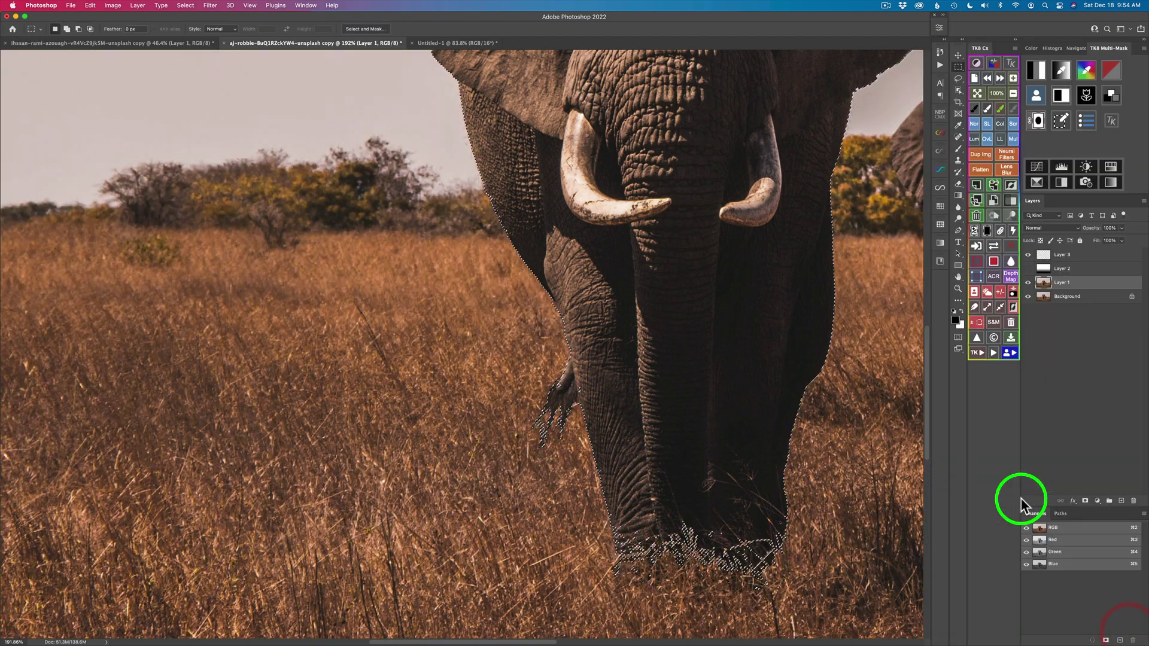
# - Show the Layer 2 gradient, make Layer 3 active, and sample the gradient tone at the front elephant's feet as the brush colour
pyautogui.press('super+0')
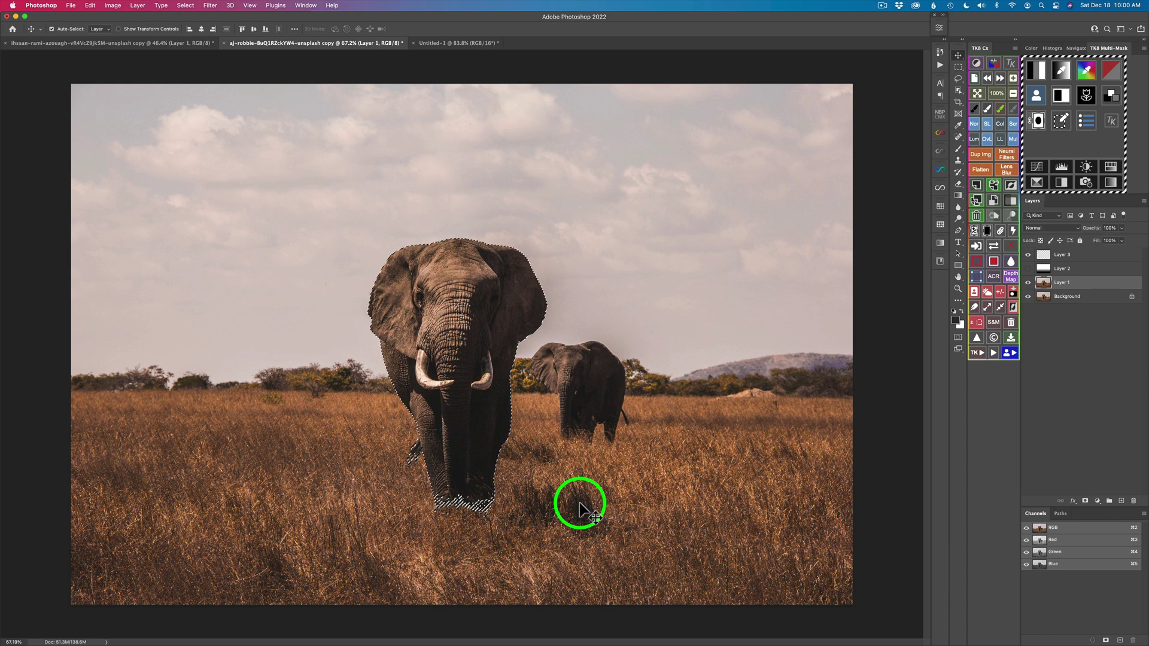
pyautogui.click(1028, 269)
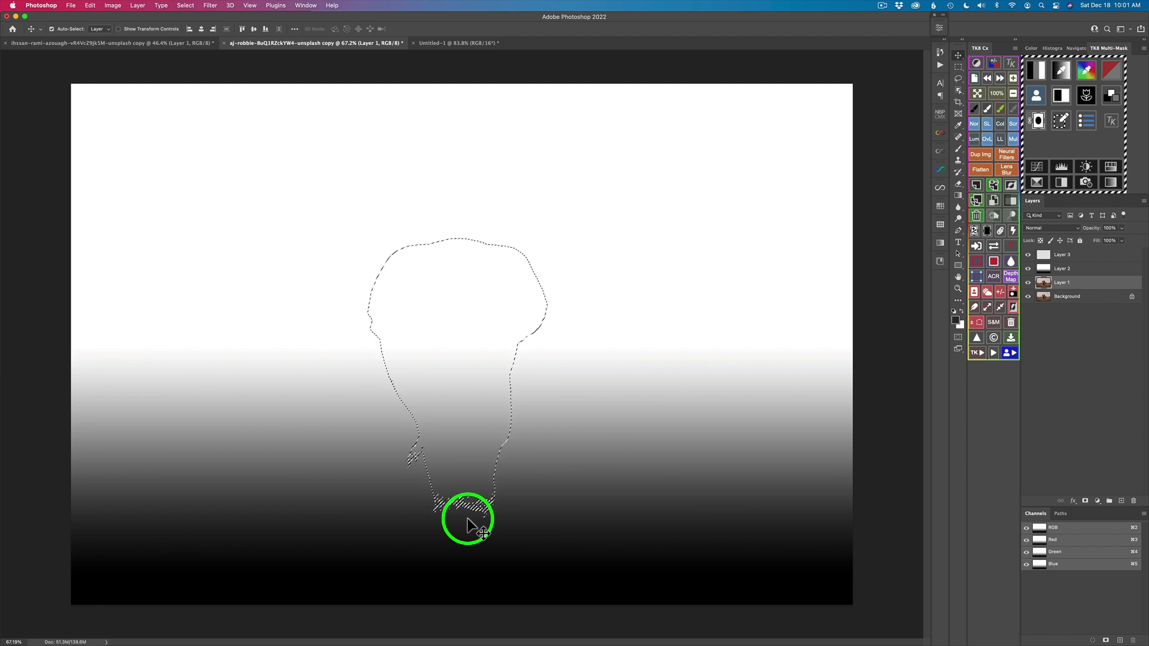
pyautogui.press('b')
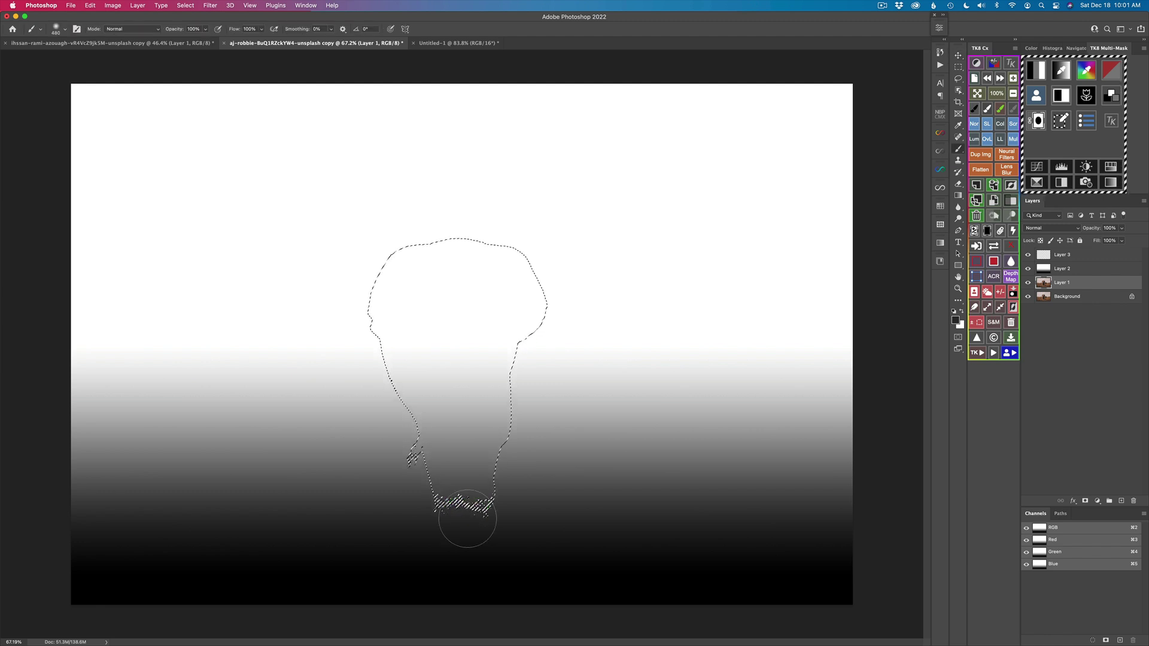
pyautogui.click(1079, 258)
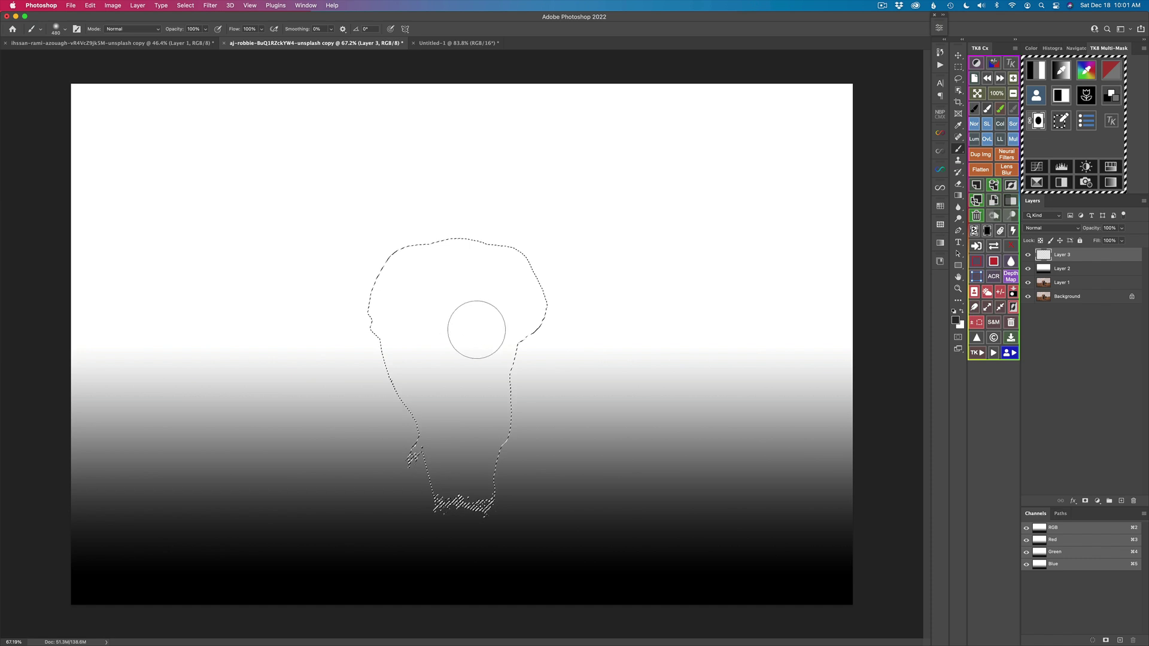
pyautogui.keyDown('alt'); pyautogui.click(465, 519); pyautogui.keyUp('alt')
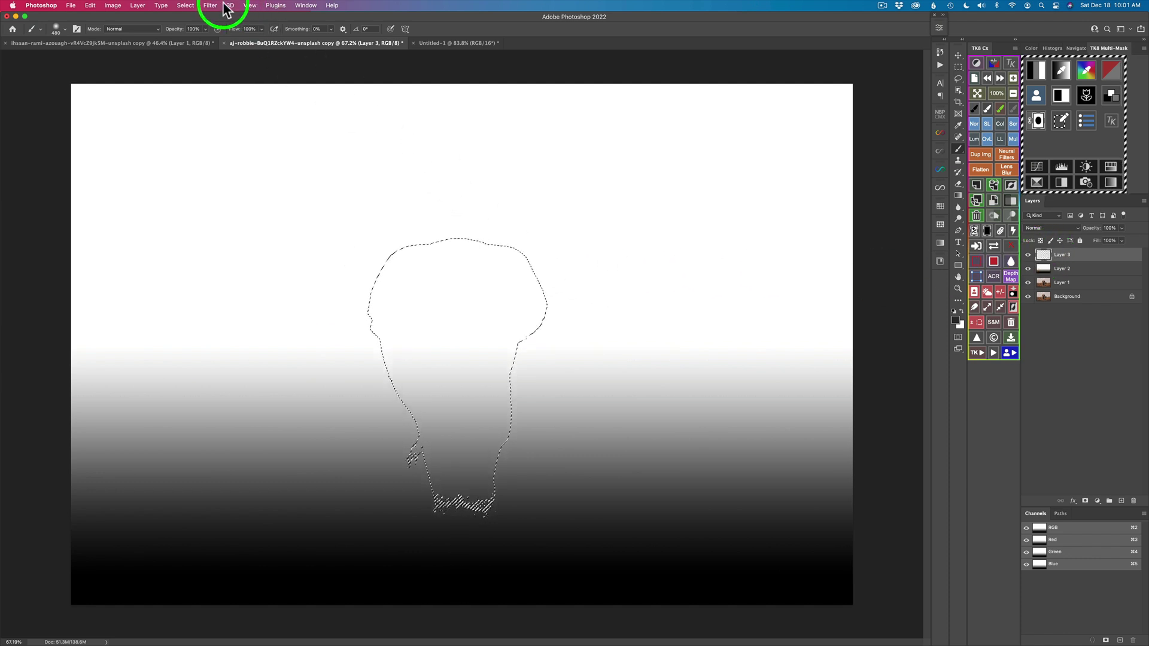
# - Paint the whole front elephant selection on Layer 3 with the sampled dark gray, using a larger soft brush
pyautogui.click(435, 275)
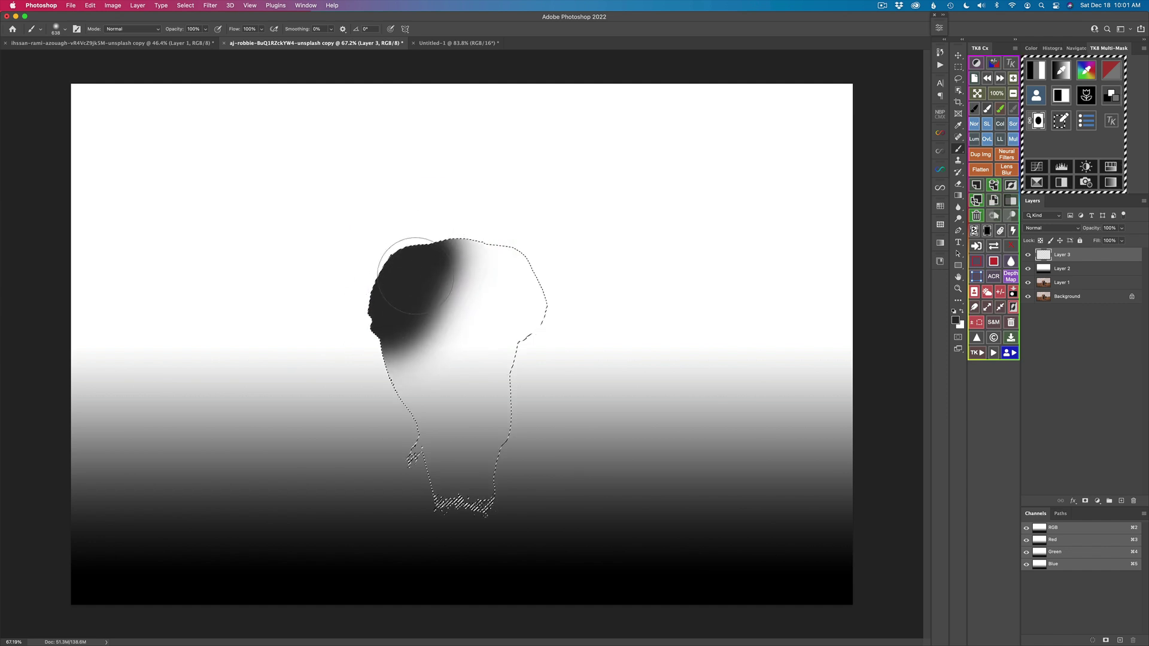
pyautogui.moveTo(483, 343)
pyautogui.mouseDown()
pyautogui.moveTo(431, 446)
pyautogui.moveTo(456, 407)
pyautogui.moveTo(482, 419)
pyautogui.mouseUp()
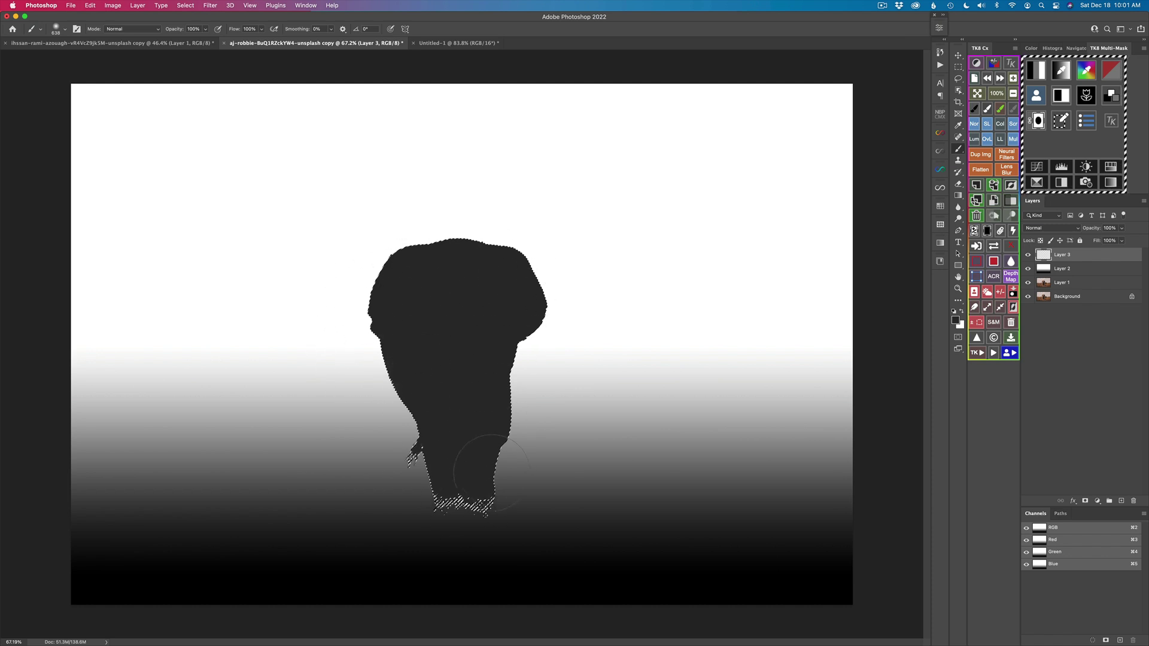
pyautogui.moveTo(464, 434)
pyautogui.mouseDown()
pyautogui.moveTo(450, 474)
pyautogui.moveTo(405, 451)
pyautogui.moveTo(403, 477)
pyautogui.moveTo(401, 443)
pyautogui.moveTo(412, 443)
pyautogui.moveTo(413, 507)
pyautogui.moveTo(368, 497)
pyautogui.moveTo(390, 557)
pyautogui.mouseUp()
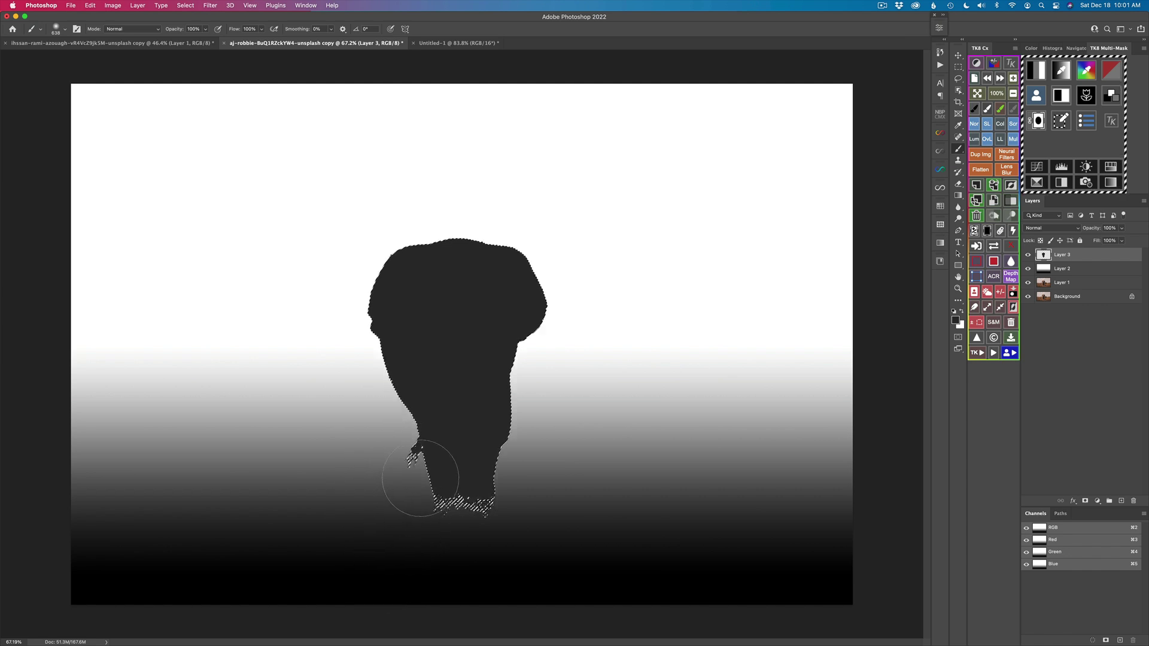
# - Paint the front elephant's tail with a lighter gradient tone sampled just below it, using a much smaller brush, and clear the selection
pyautogui.press('v')
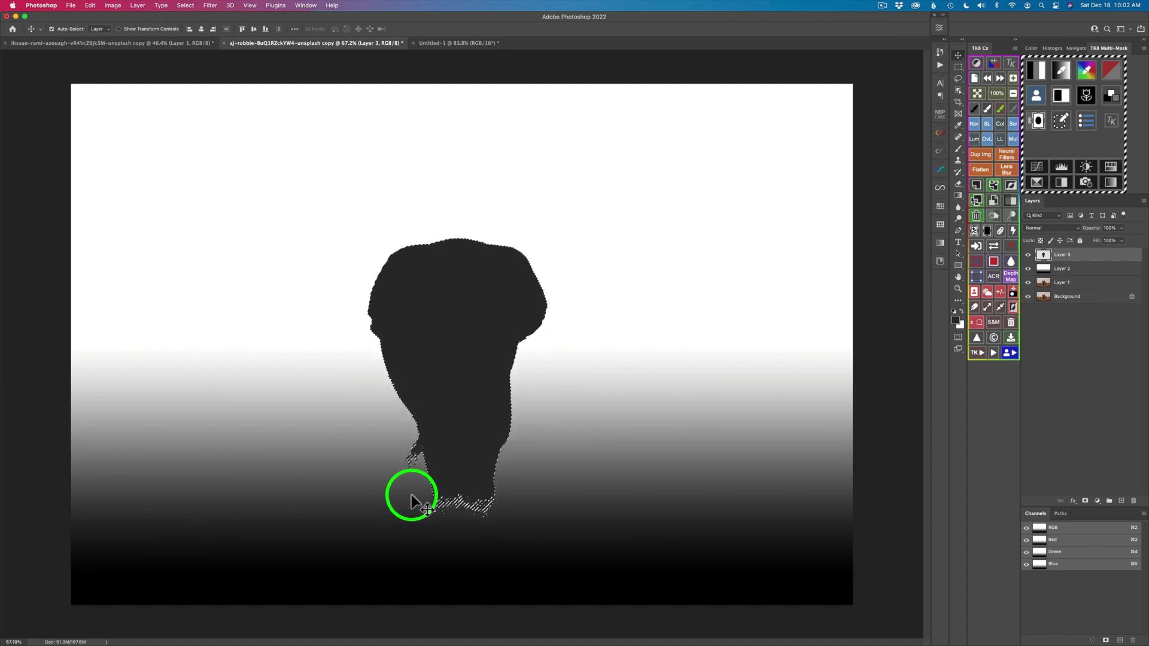
pyautogui.press('b')
pyautogui.keyDown('alt'); pyautogui.click(410, 497); pyautogui.keyUp('alt')
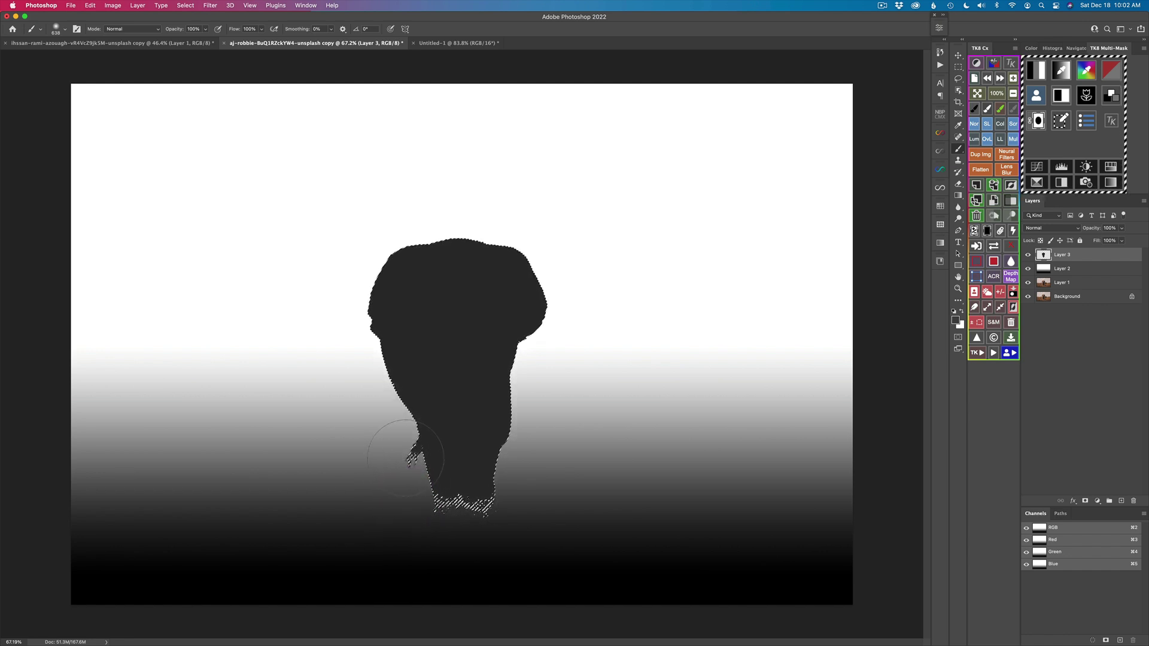
pyautogui.keyDown('ctrl'); pyautogui.keyDown('alt'); pyautogui.moveTo(411, 447); pyautogui.dragTo(313, 451); pyautogui.keyUp('alt'); pyautogui.keyUp('ctrl')
pyautogui.moveTo(392, 449)
pyautogui.mouseDown()
pyautogui.moveTo(410, 448)
pyautogui.moveTo(411, 461)
pyautogui.moveTo(415, 441)
pyautogui.moveTo(412, 467)
pyautogui.mouseUp()
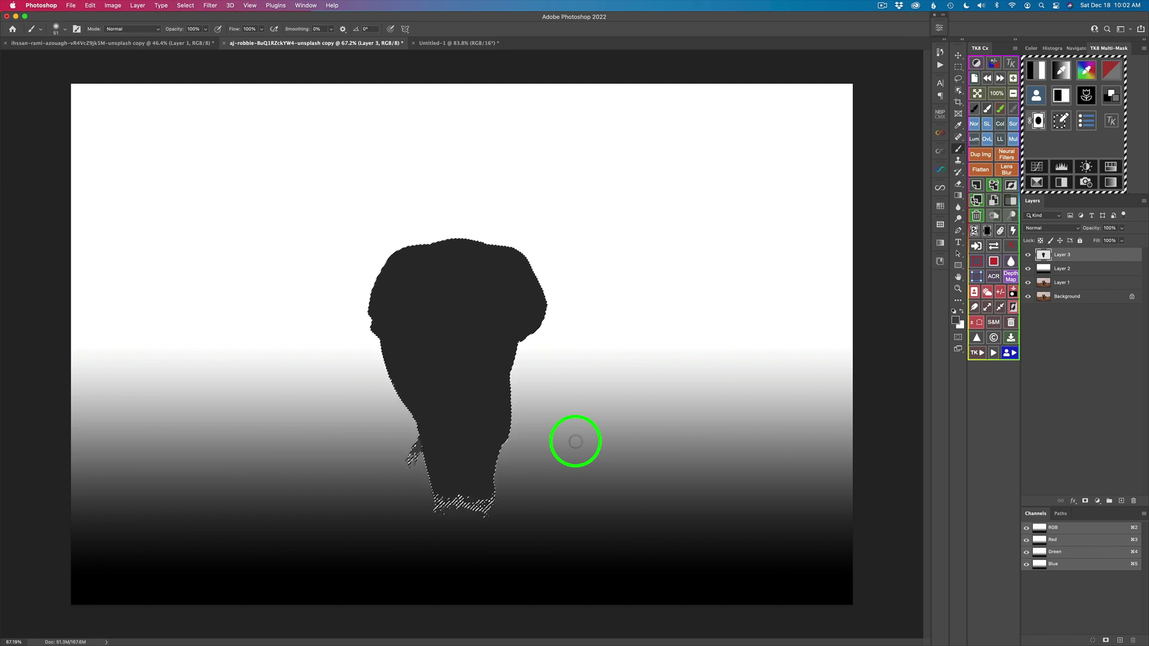
pyautogui.press('super+d')
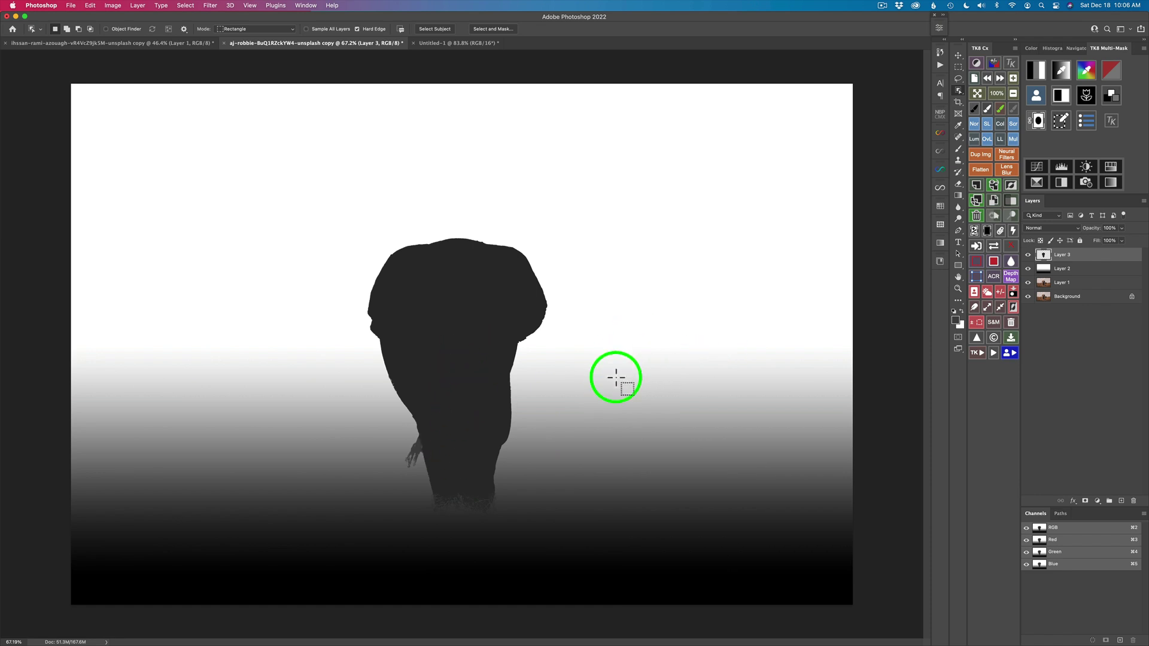
# - Hide the Layer 2 gradient and select the rear elephant on Layer 1 with the Object Selection tool
pyautogui.click(1028, 269)
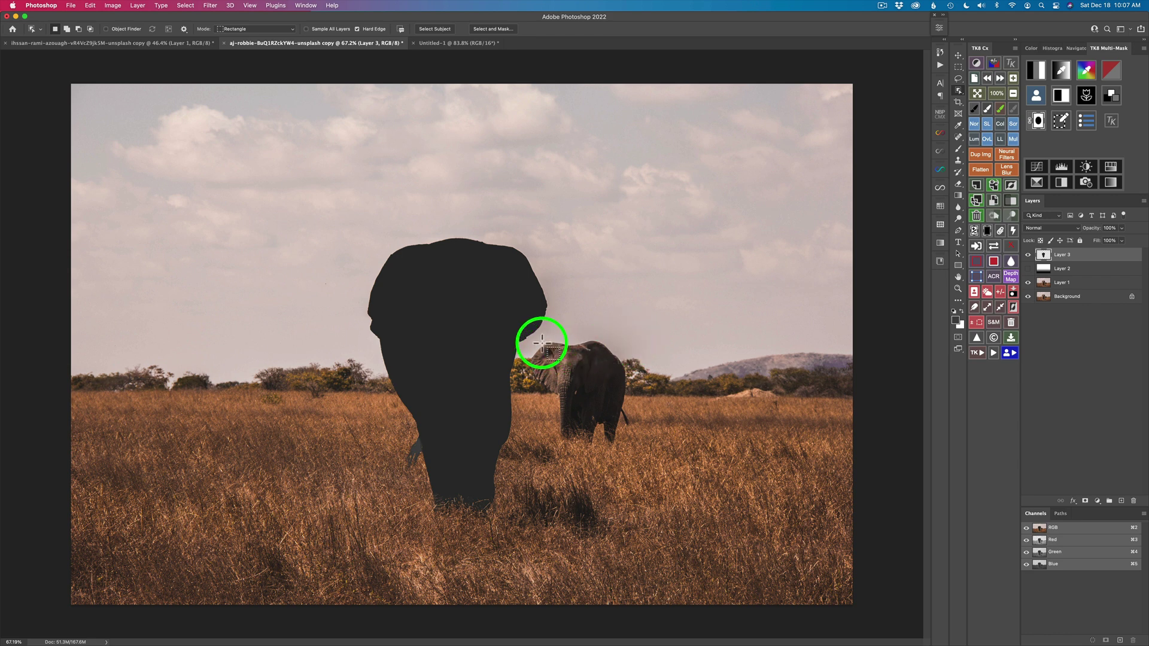
pyautogui.moveTo(537, 342); pyautogui.dragTo(566, 365)
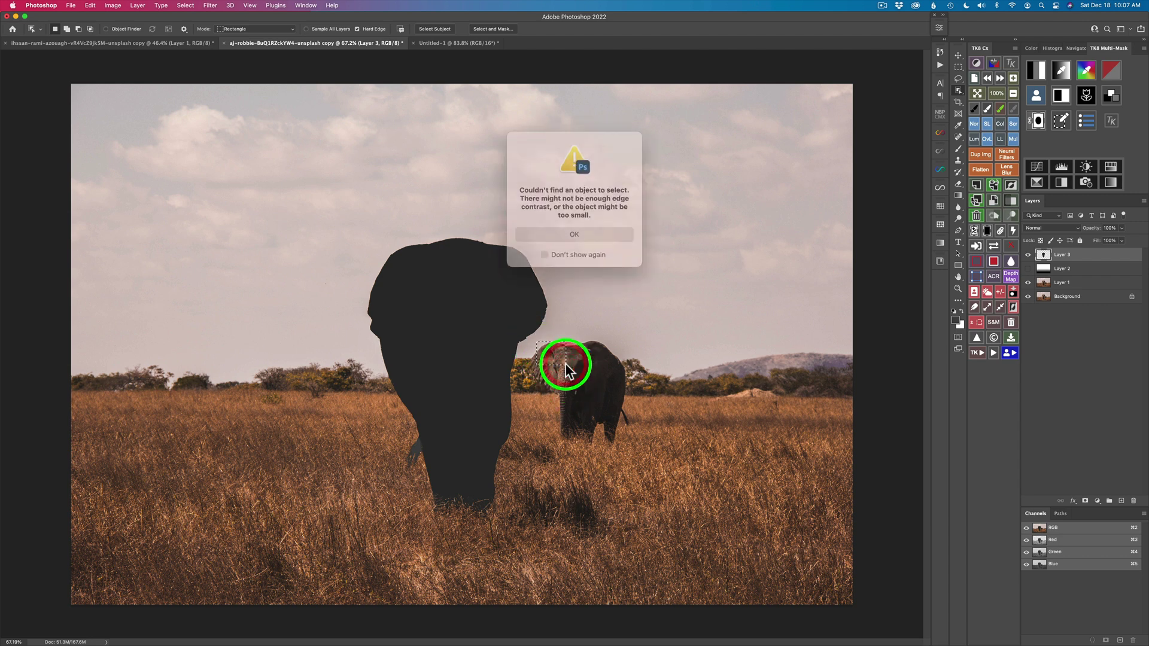
pyautogui.click(574, 229)
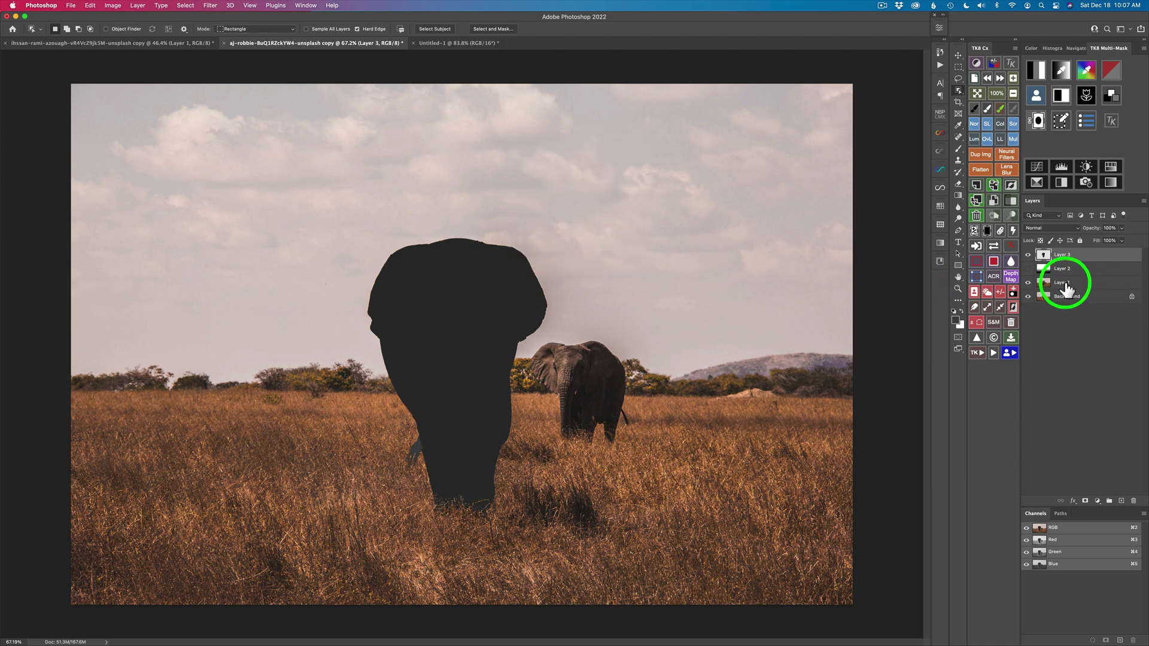
pyautogui.moveTo(1066, 289); pyautogui.dragTo(1057, 261)
pyautogui.moveTo(1057, 259); pyautogui.dragTo(1058, 256)
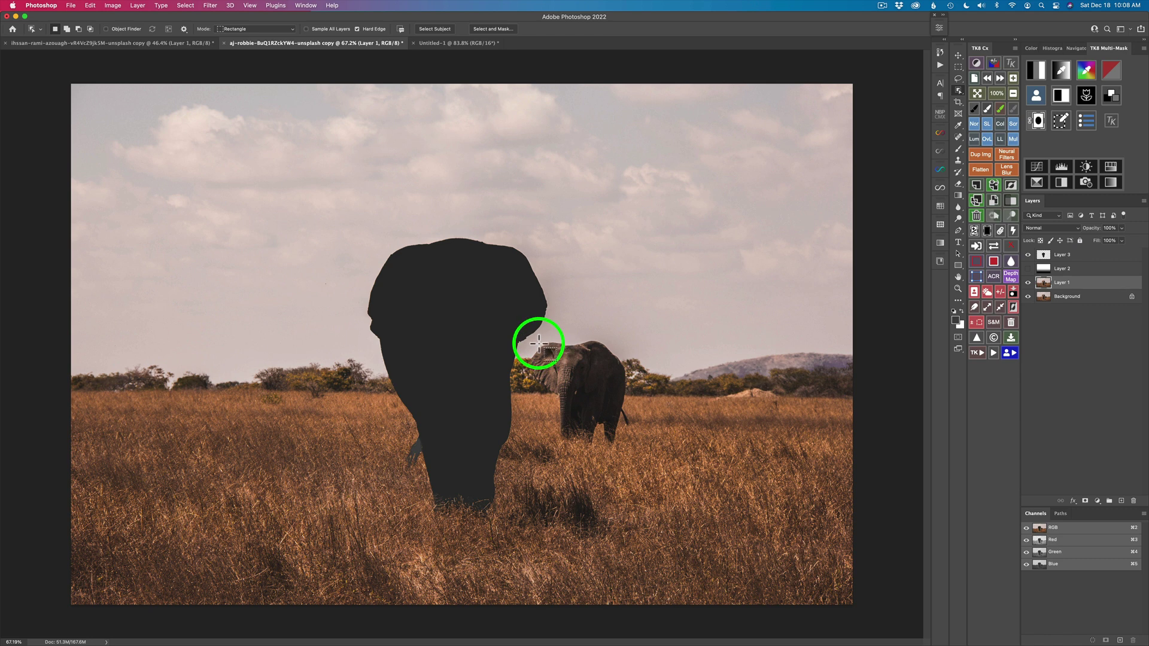
pyautogui.moveTo(541, 364); pyautogui.dragTo(641, 443)
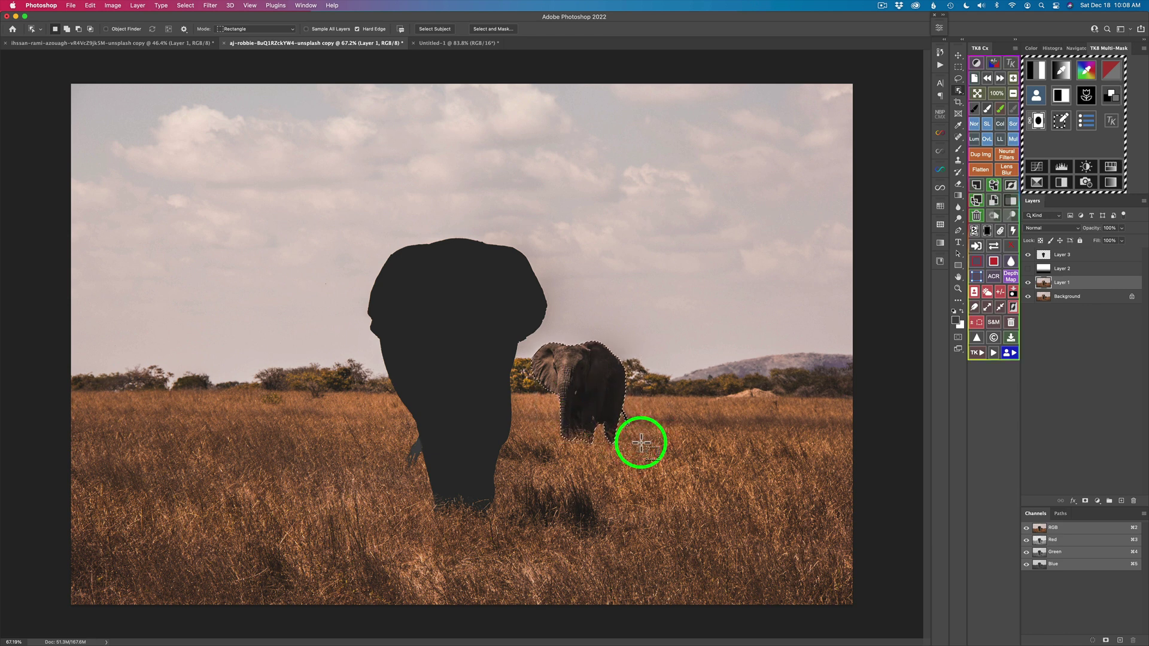
pyautogui.press('v')
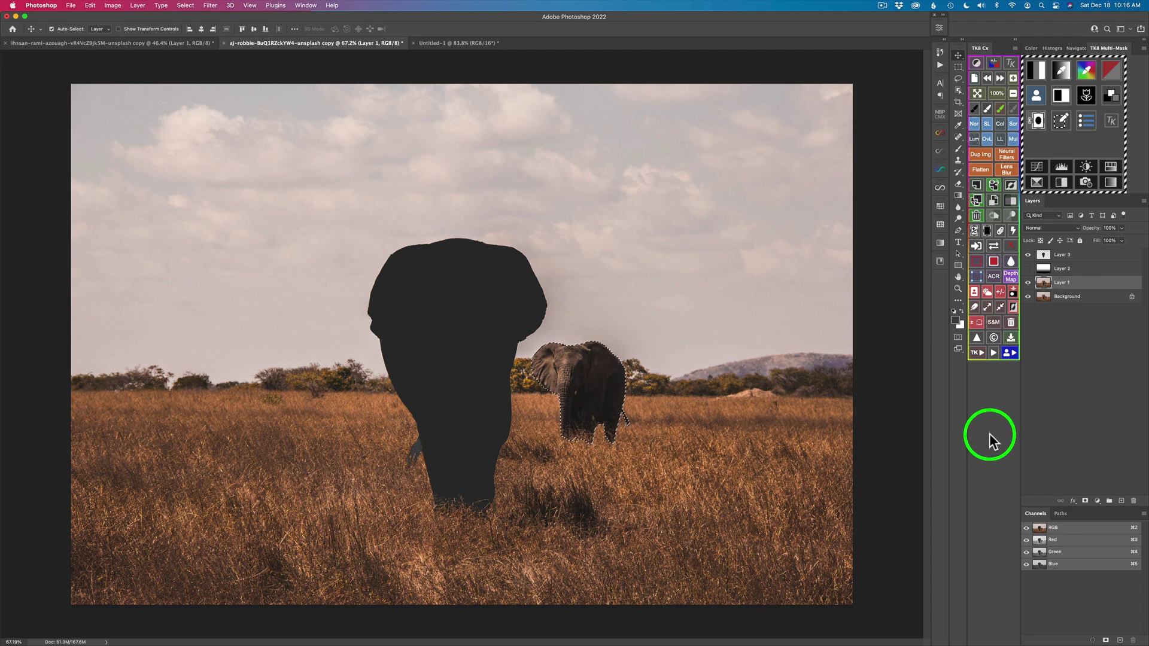
# - Feather the rear elephant selection by 15 pixels
pyautogui.click(973, 307)
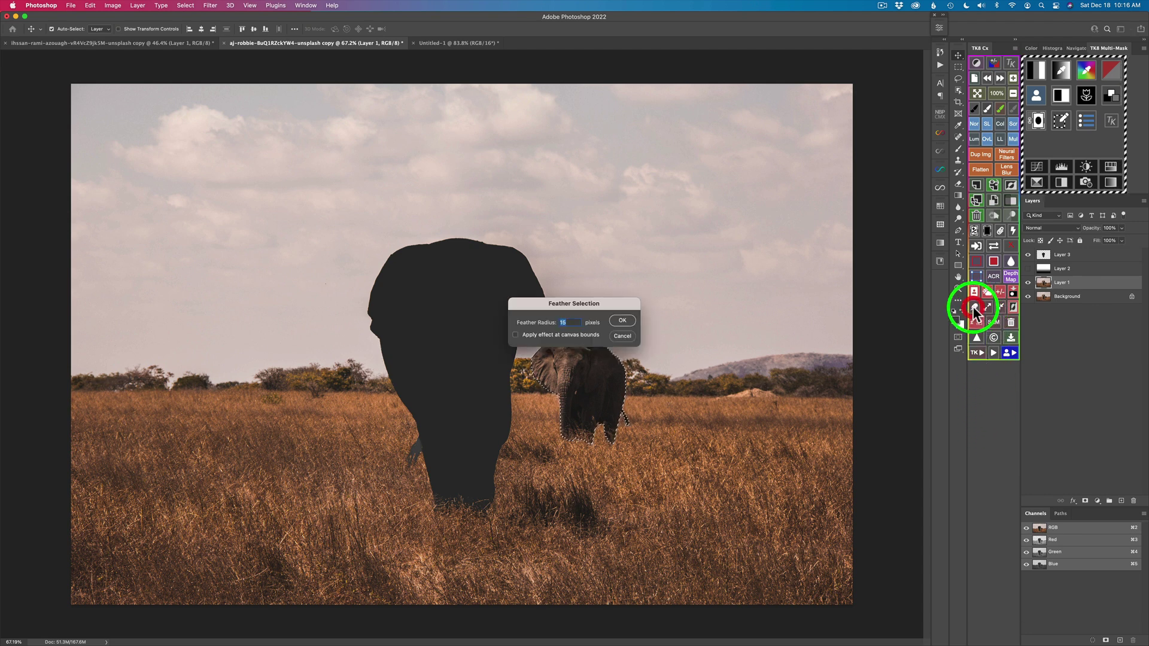
pyautogui.click(623, 336)
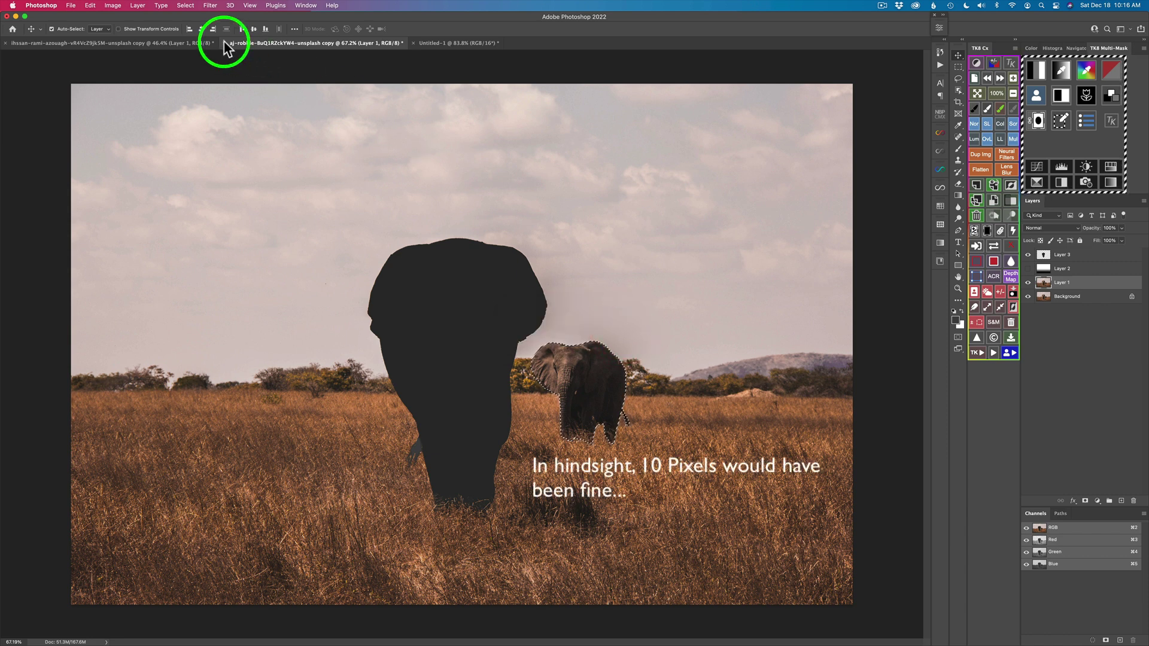
pyautogui.click(187, 6)
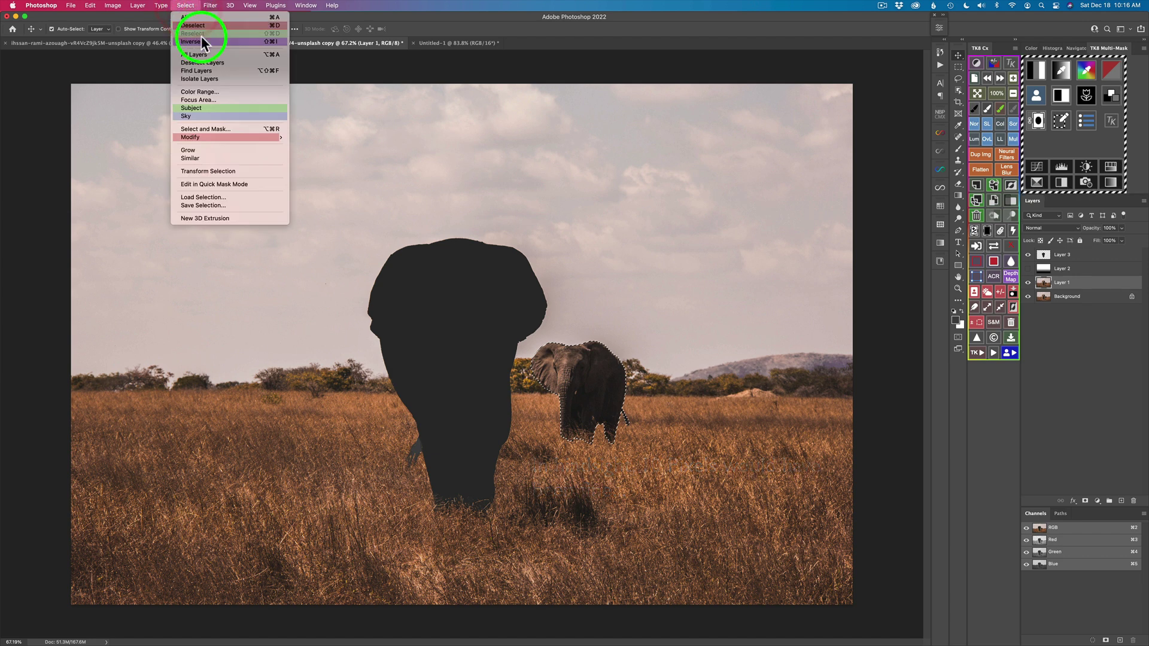
pyautogui.moveTo(218, 137)
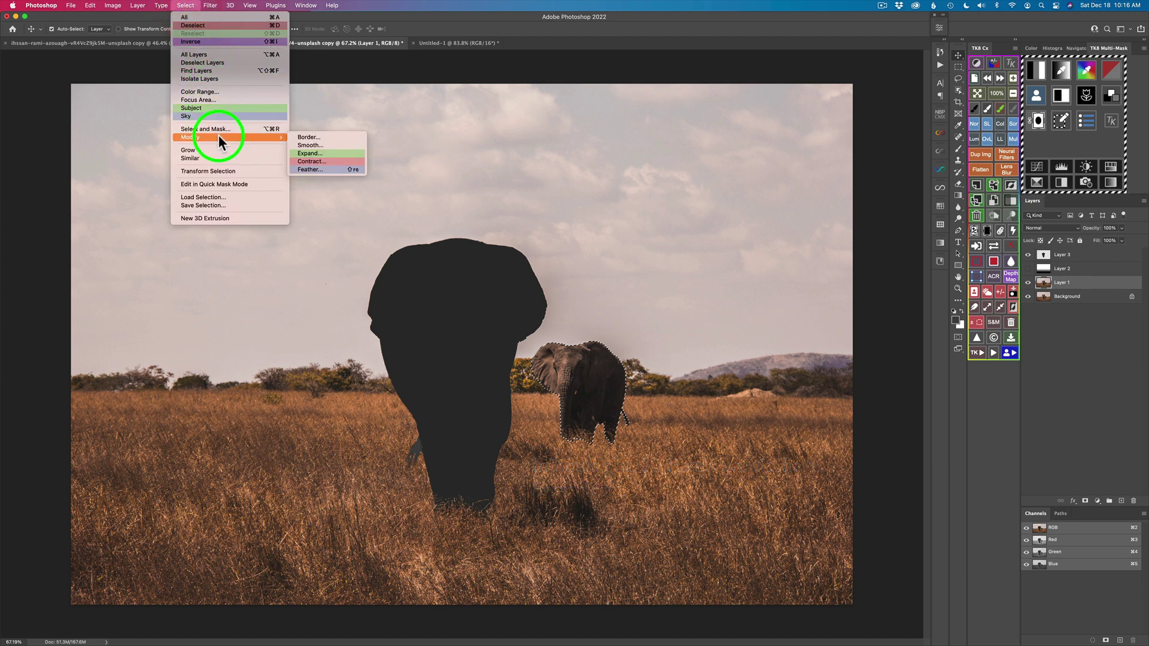
pyautogui.click(317, 169)
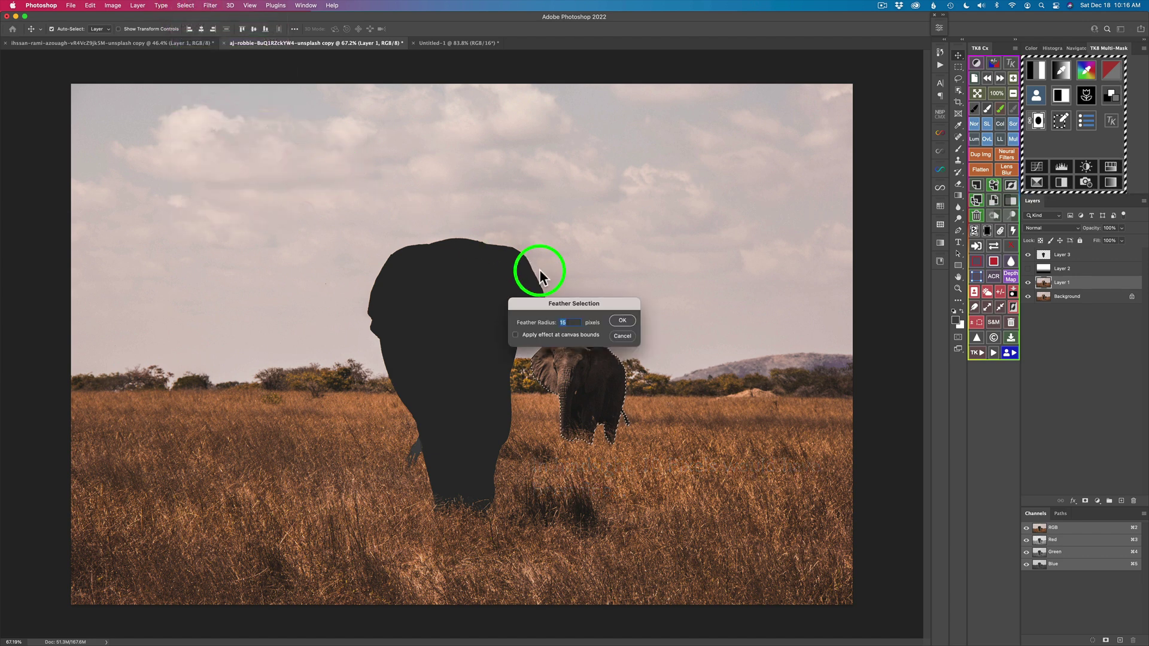
pyautogui.click(626, 321)
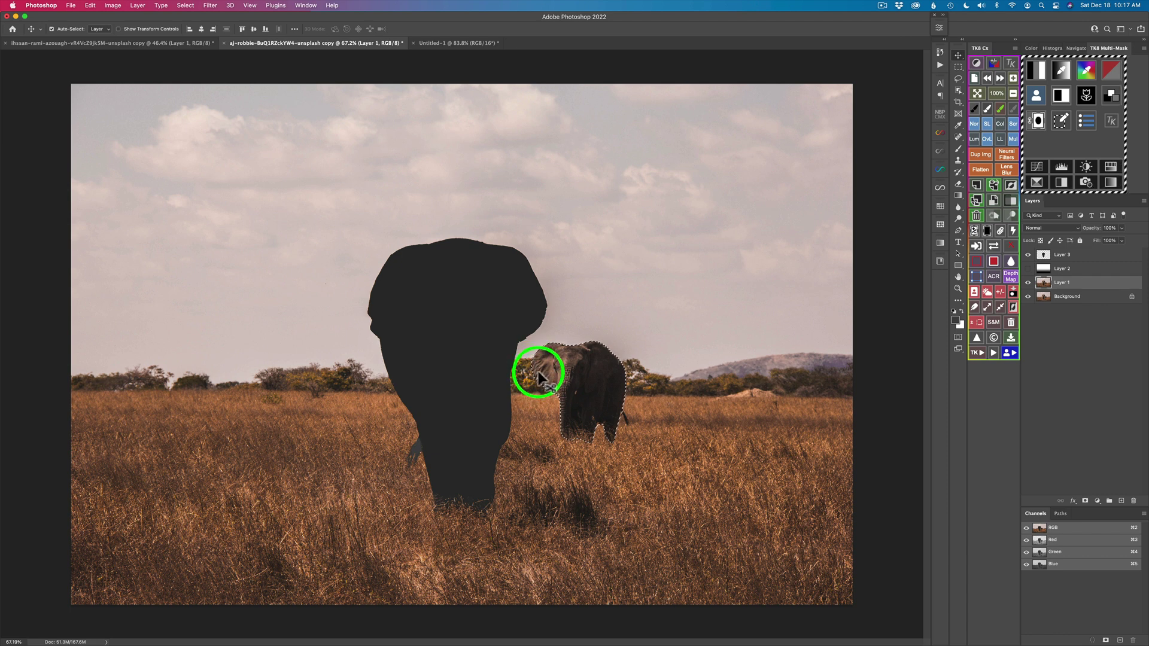
# - Make Layer 3 active, show the Layer 2 gradient again, and sample its tone at the rear elephant's feet as the brush colour
pyautogui.click(1083, 257)
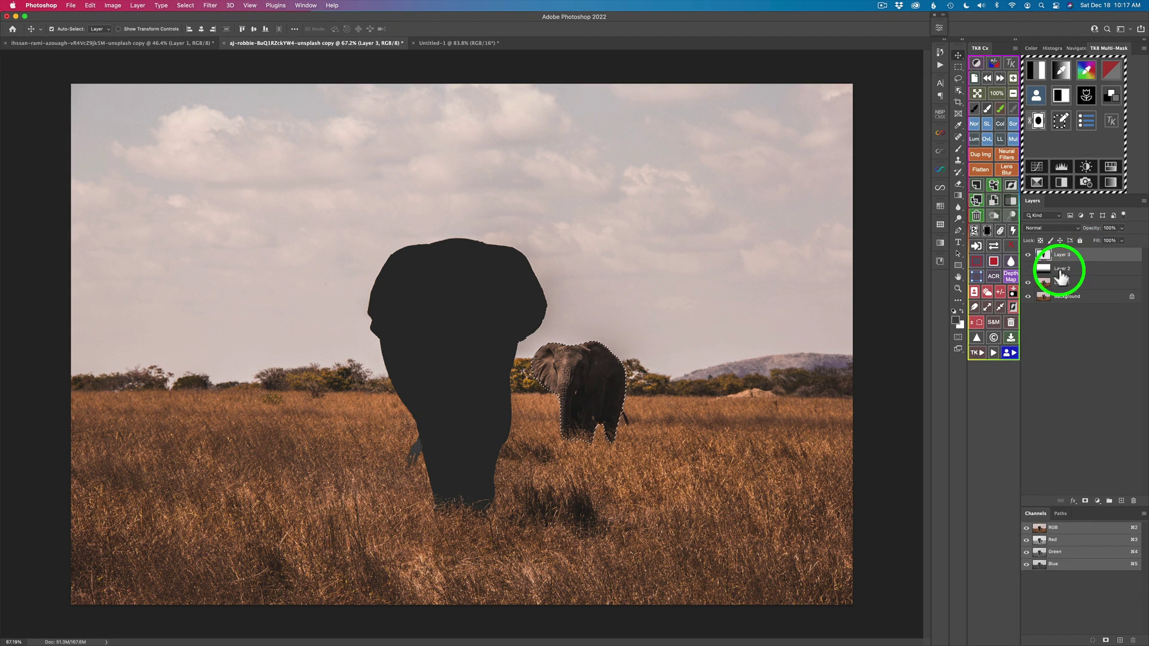
pyautogui.click(1029, 269)
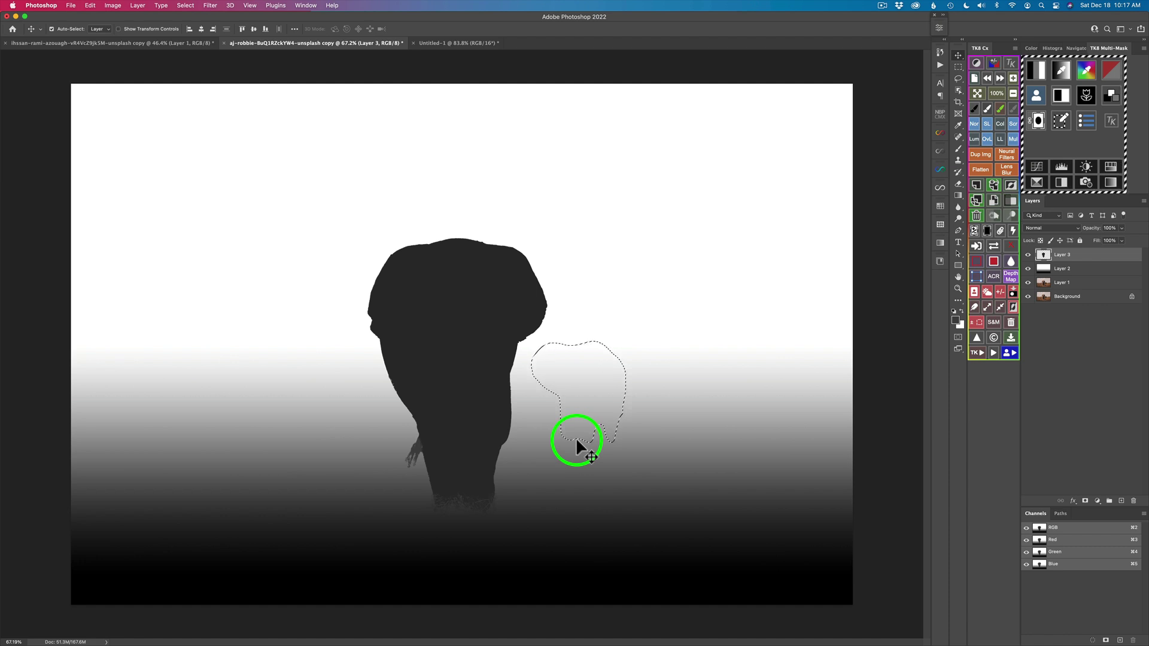
pyautogui.press('b')
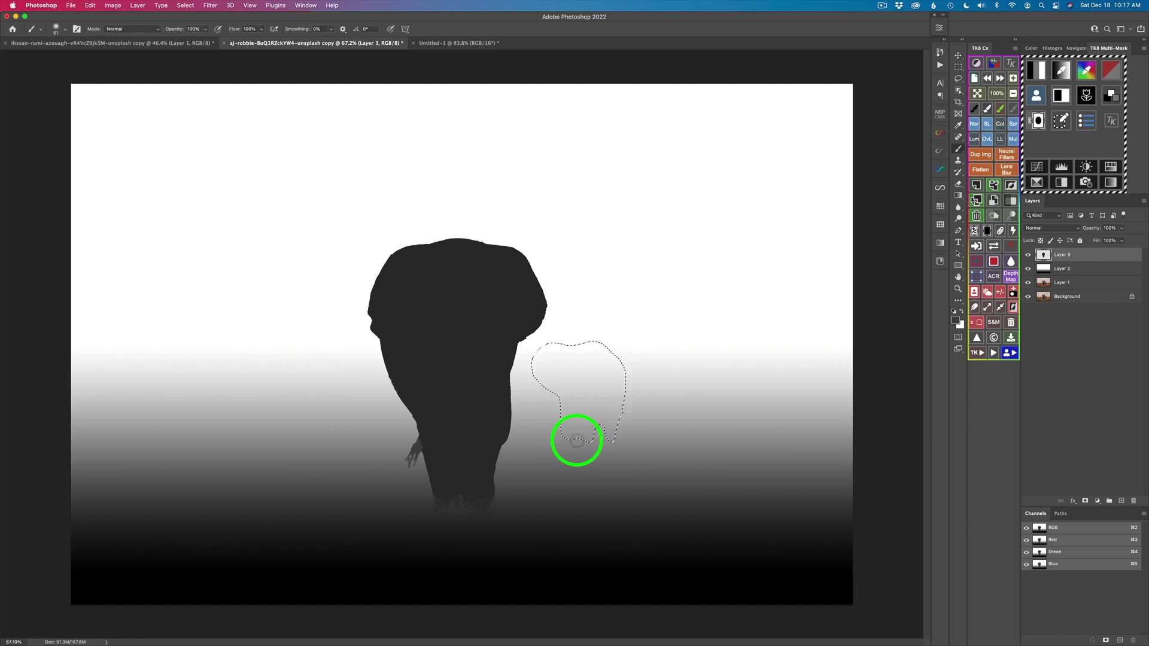
pyautogui.keyDown('alt'); pyautogui.click(578, 443); pyautogui.keyUp('alt')
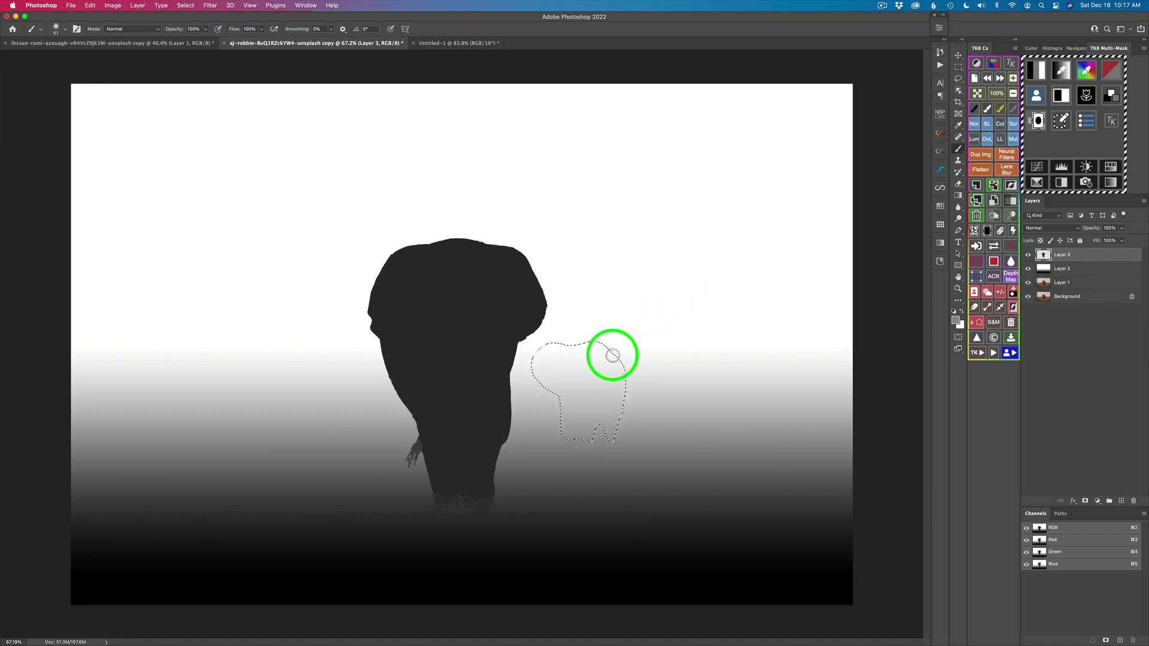
# - Fill the feathered rear elephant selection on Layer 3 with the sampled mid gray, using a larger soft brush and repeated strokes towards the edges
pyautogui.moveTo(583, 353)
pyautogui.mouseDown()
pyautogui.moveTo(595, 358)
pyautogui.moveTo(539, 375)
pyautogui.moveTo(559, 410)
pyautogui.moveTo(577, 436)
pyautogui.moveTo(623, 401)
pyautogui.moveTo(590, 347)
pyautogui.moveTo(600, 341)
pyautogui.moveTo(628, 432)
pyautogui.mouseUp()
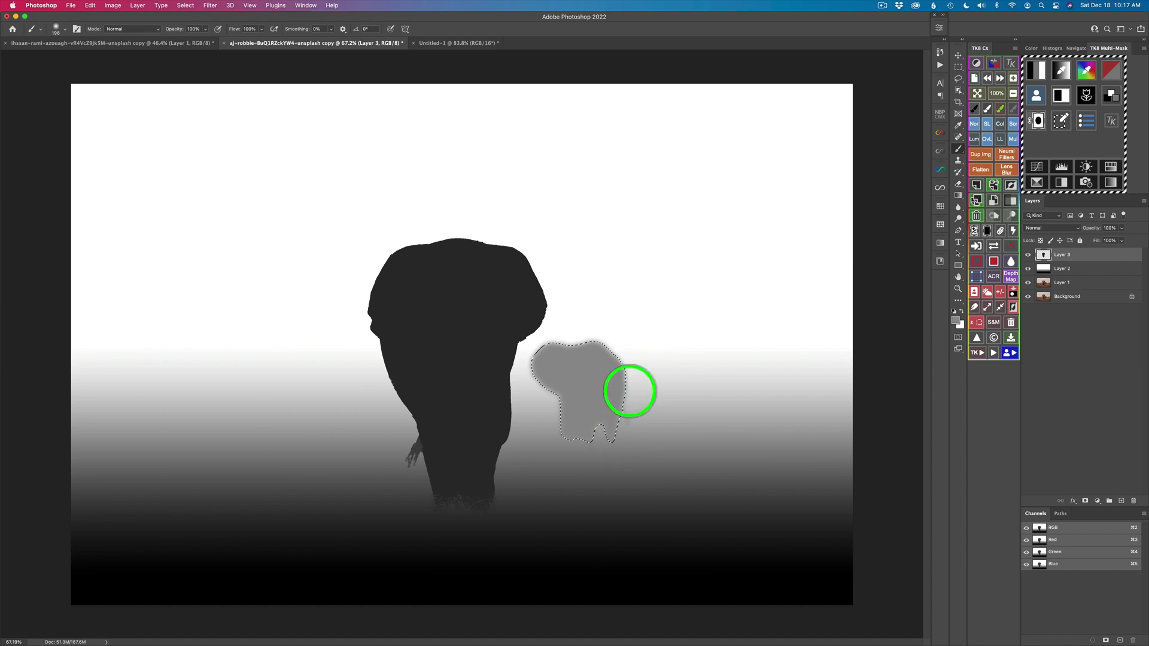
pyautogui.moveTo(599, 371); pyautogui.dragTo(580, 361)
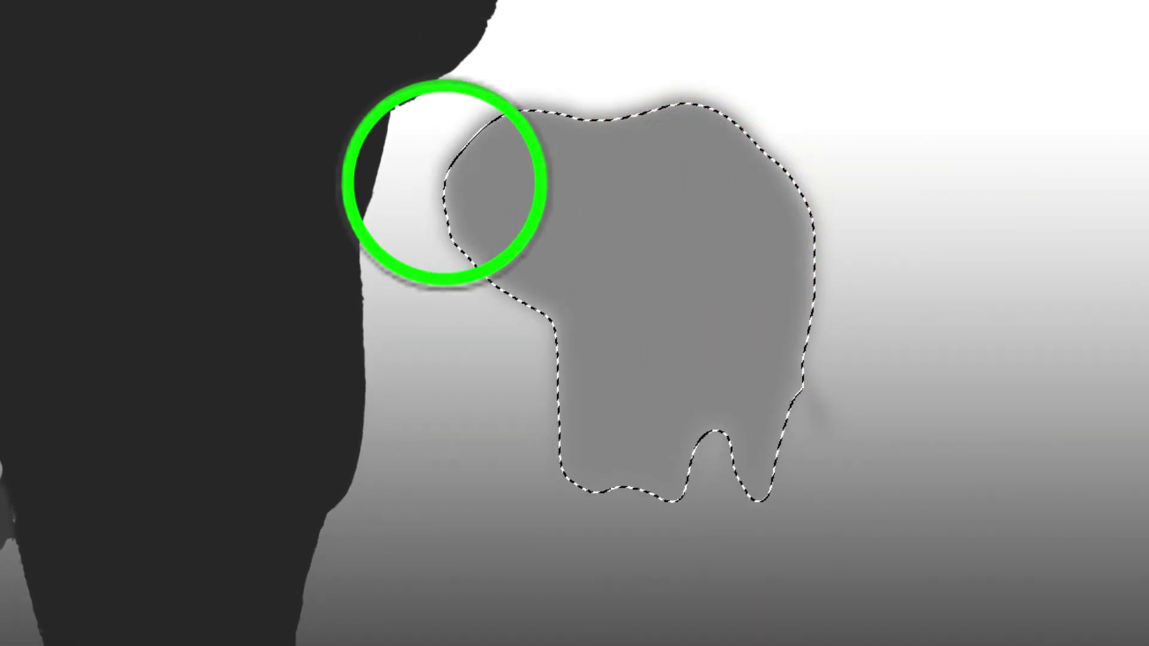
pyautogui.click(600, 337)
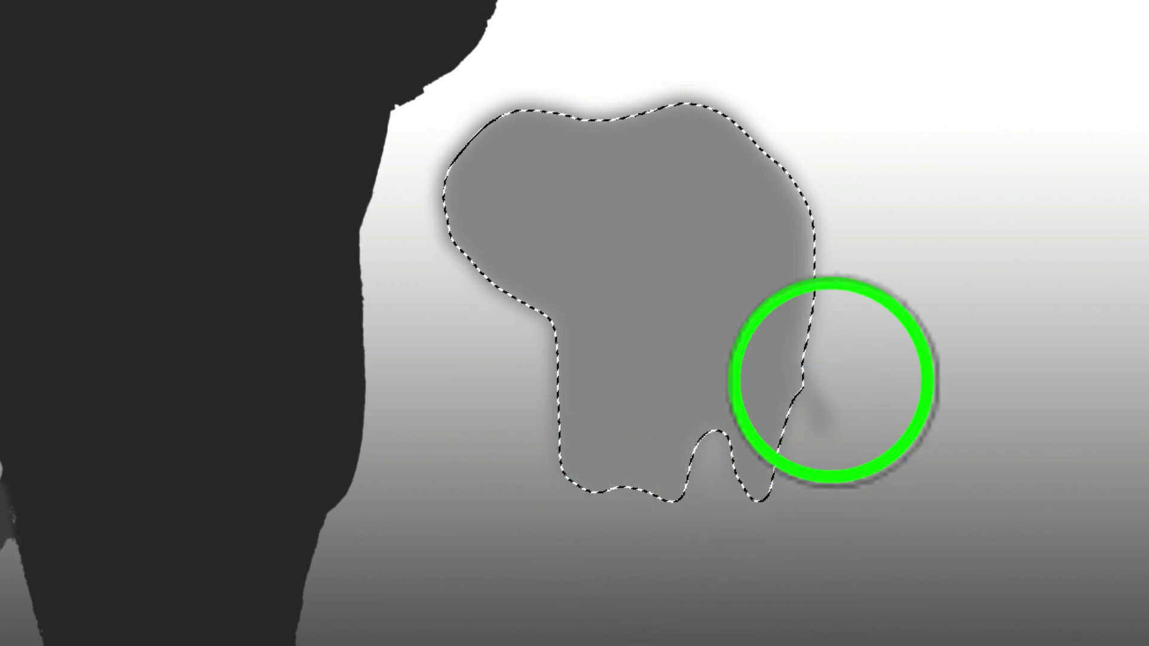
pyautogui.click(668, 193)
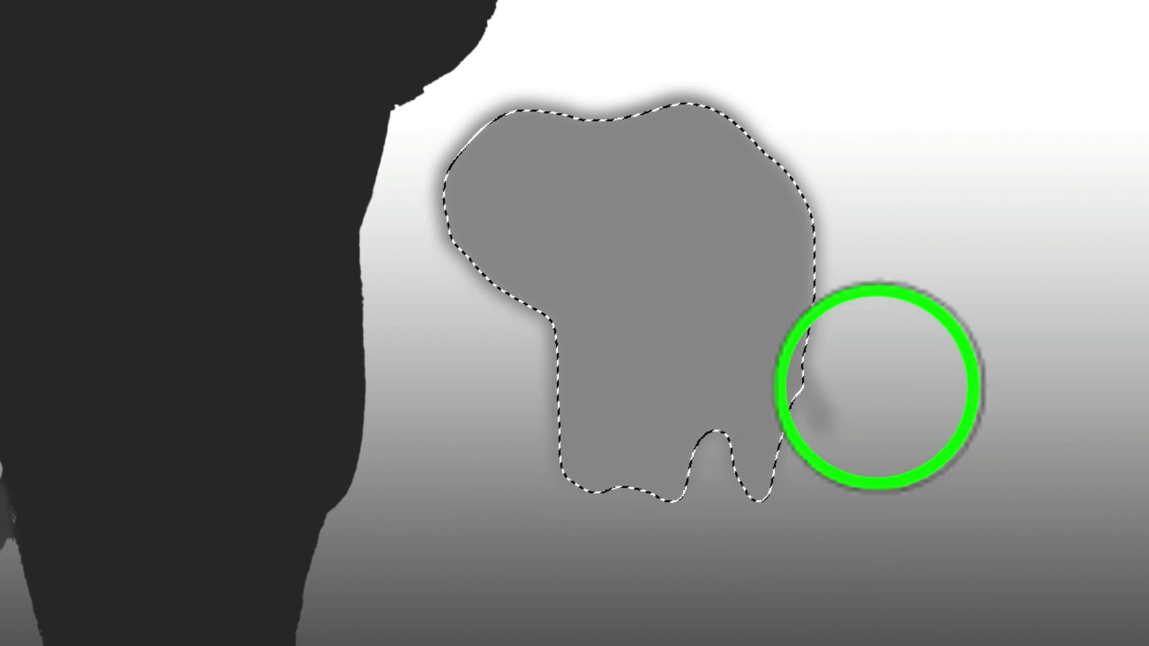
pyautogui.click(750, 314)
pyautogui.click(675, 128)
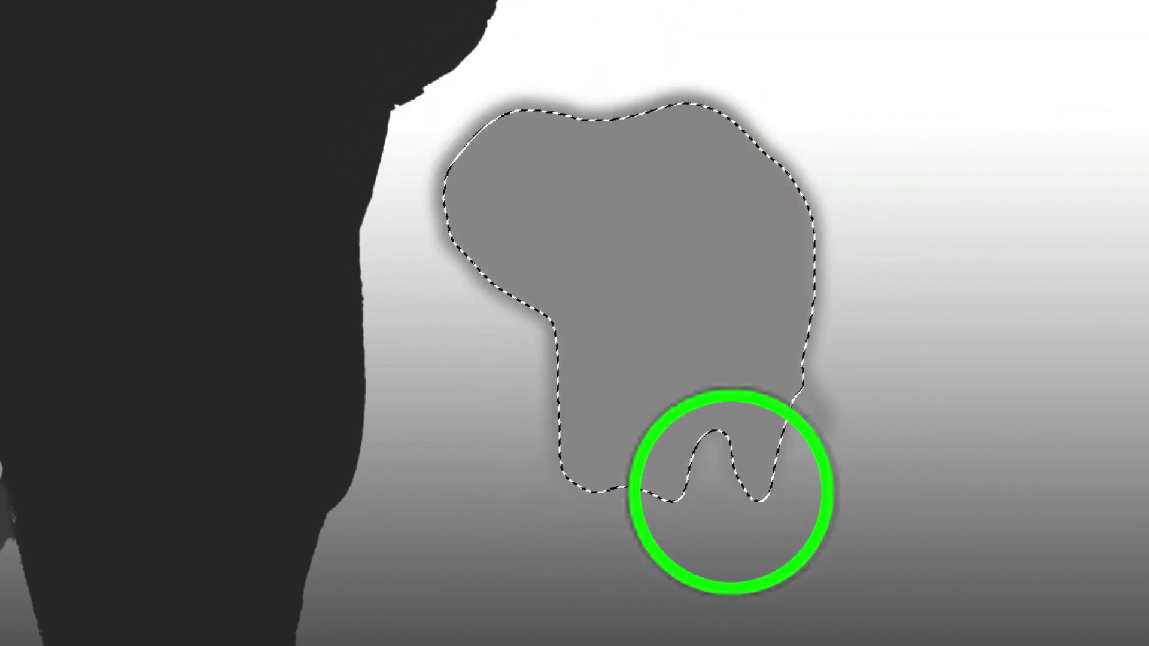
pyautogui.click(628, 116)
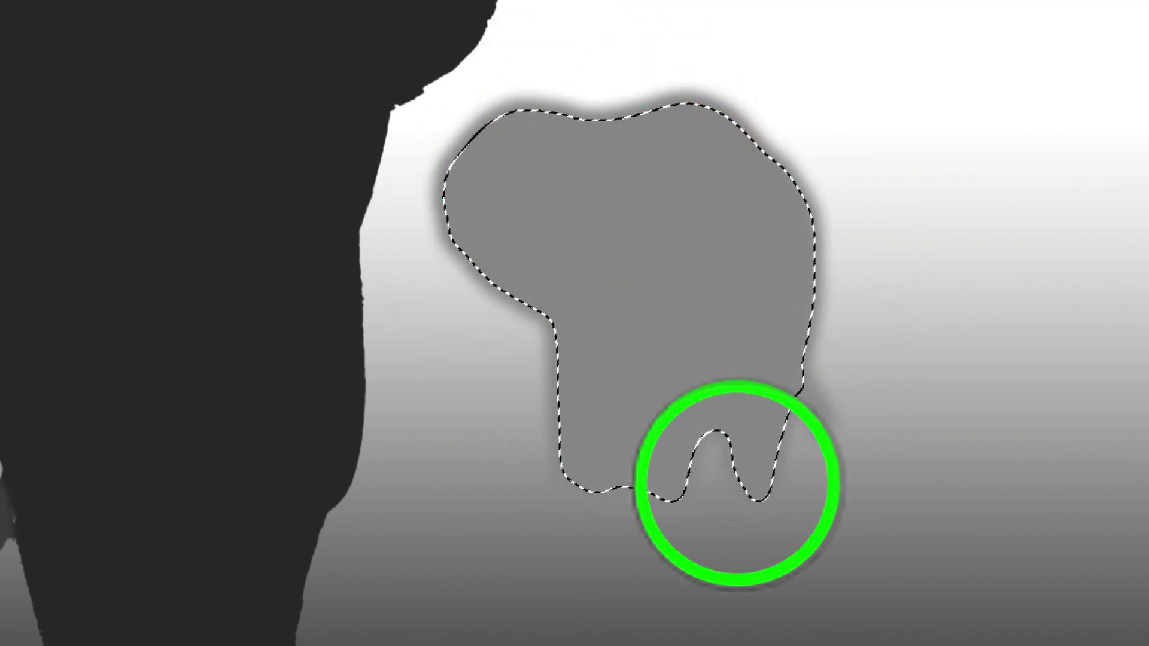
pyautogui.click(698, 288)
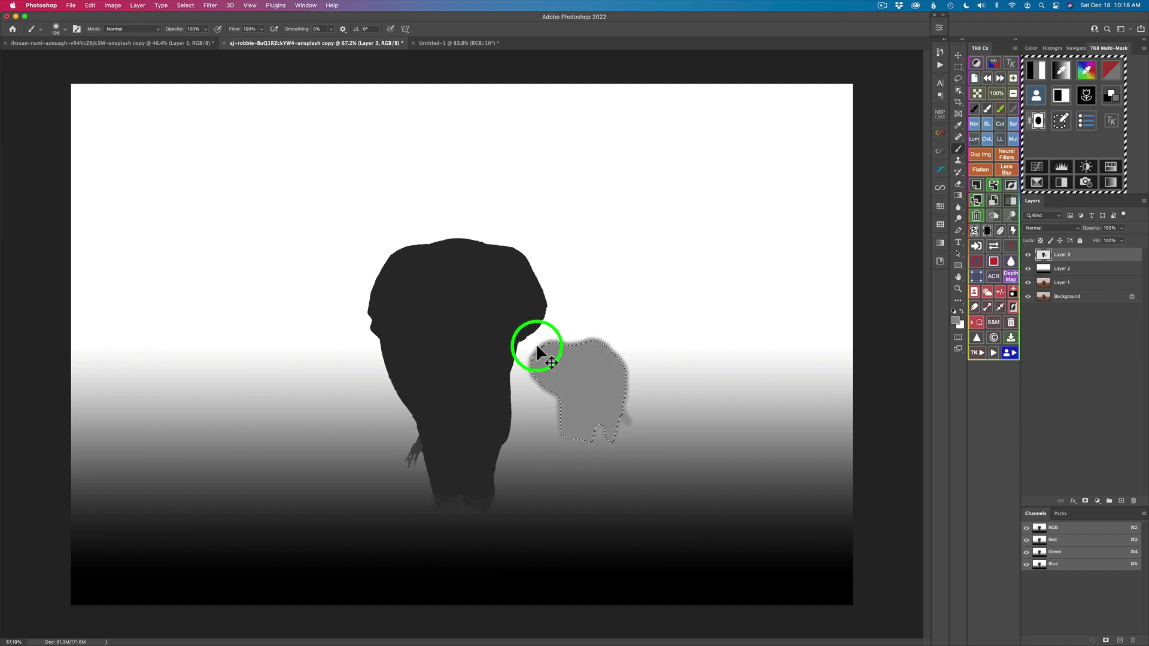
# - Load the composite channel of the grayscale elephant artwork as a selection and save it as a new alpha channel
pyautogui.press('super+d')
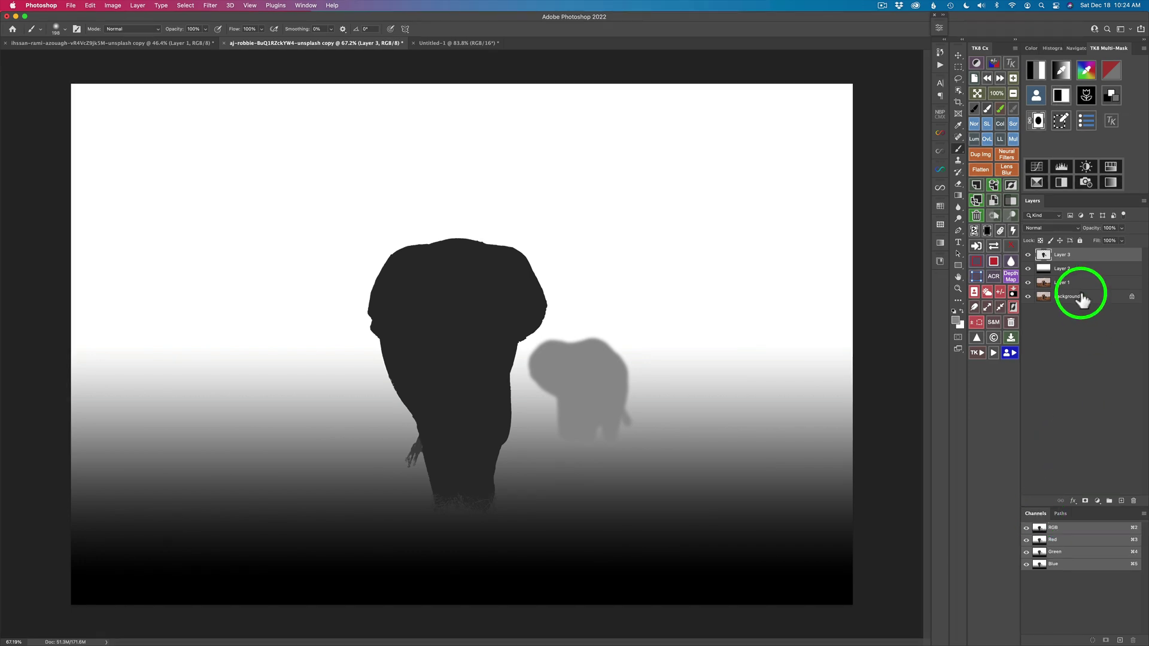
pyautogui.moveTo(1086, 298); pyautogui.dragTo(1111, 641)
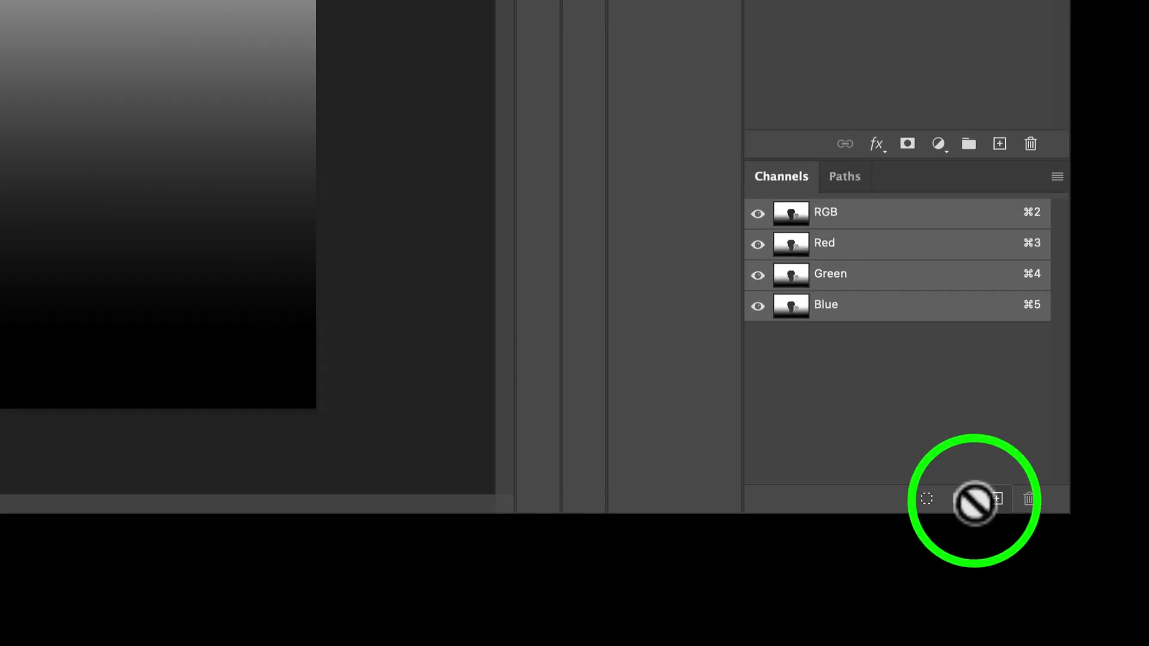
pyautogui.moveTo(974, 503); pyautogui.dragTo(931, 506)
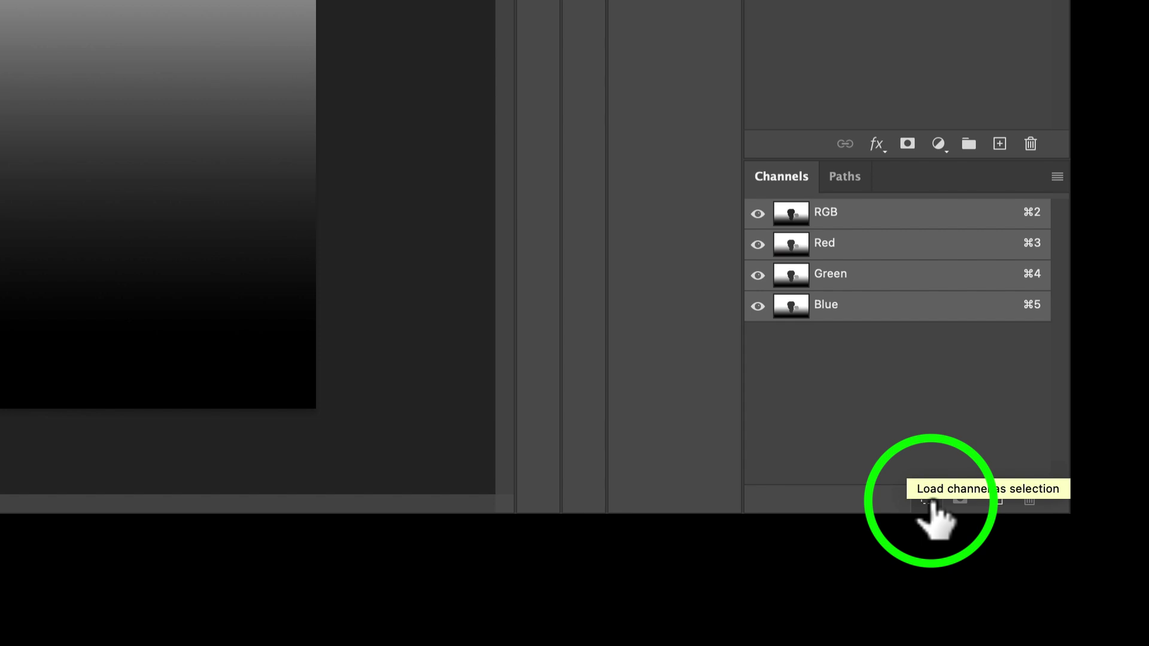
pyautogui.click(929, 503)
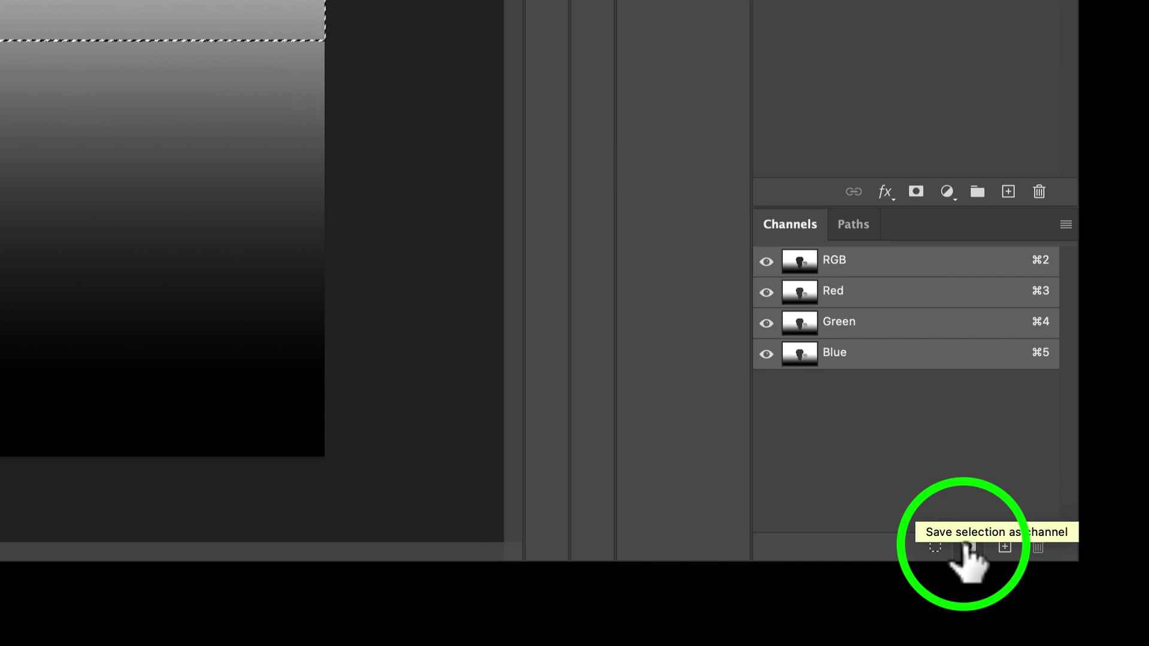
pyautogui.click(968, 548)
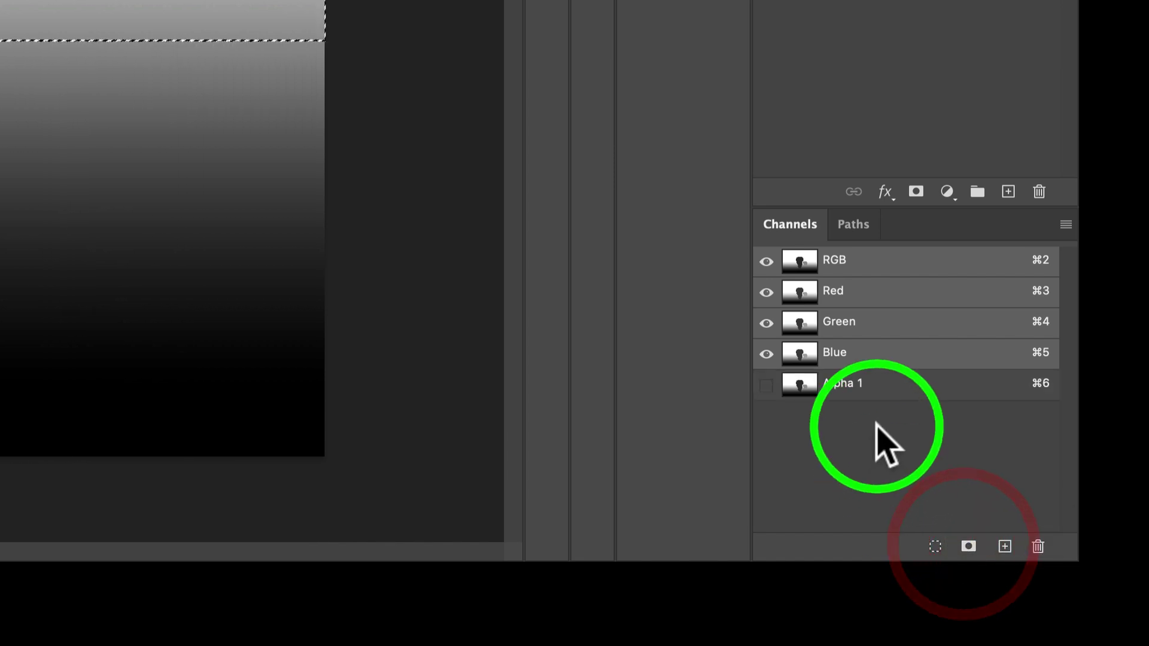
# - Rename the new alpha channel as Depth Map
pyautogui.doubleClick(844, 386)
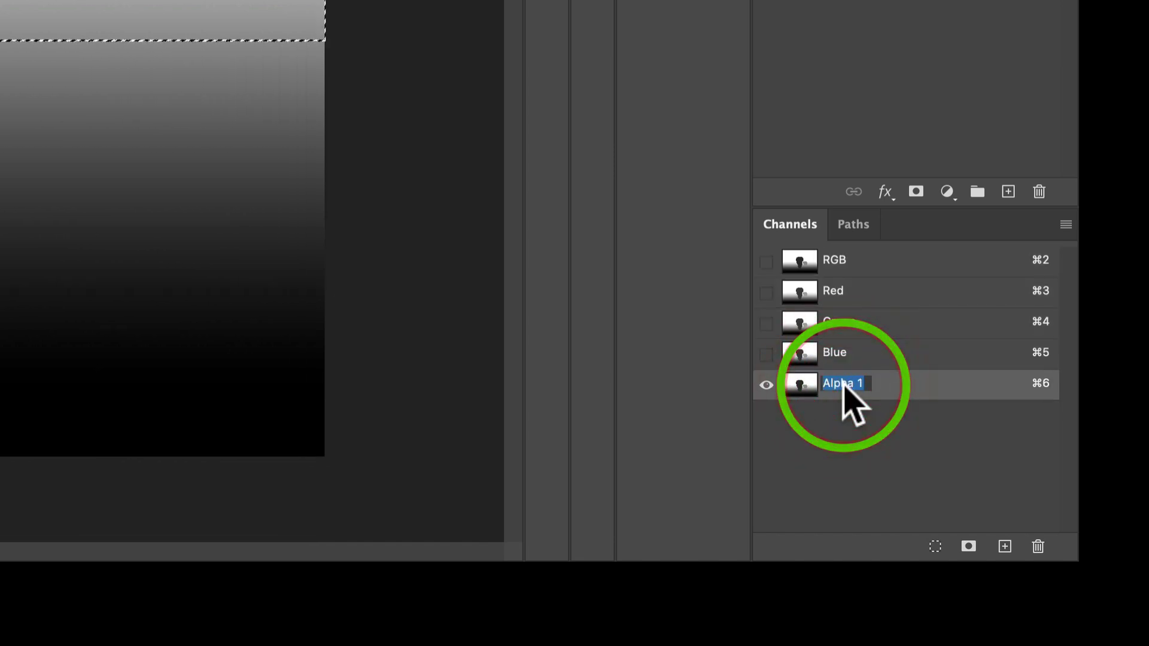
pyautogui.write('Depth')
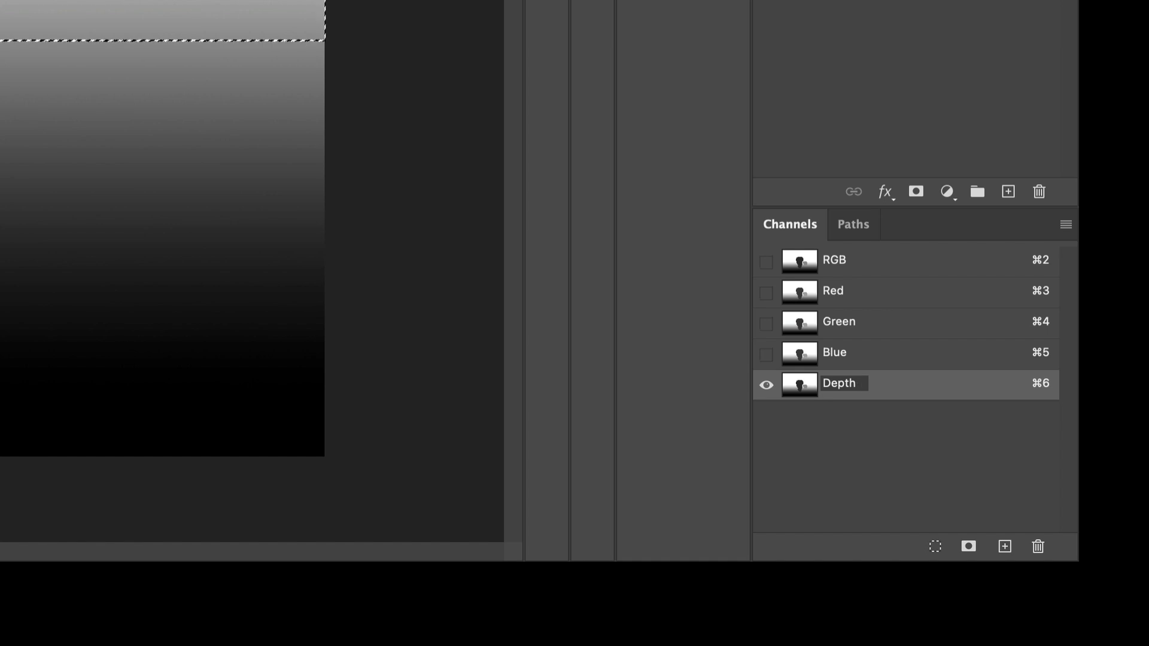
pyautogui.write(' Map')
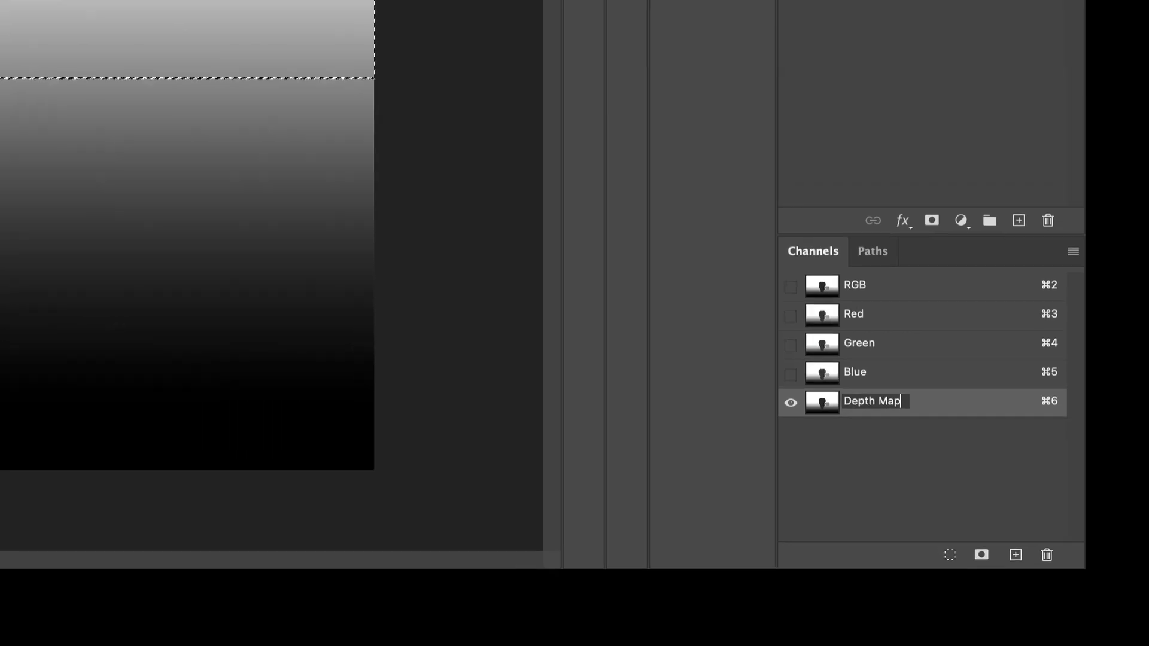
pyautogui.press('Return')
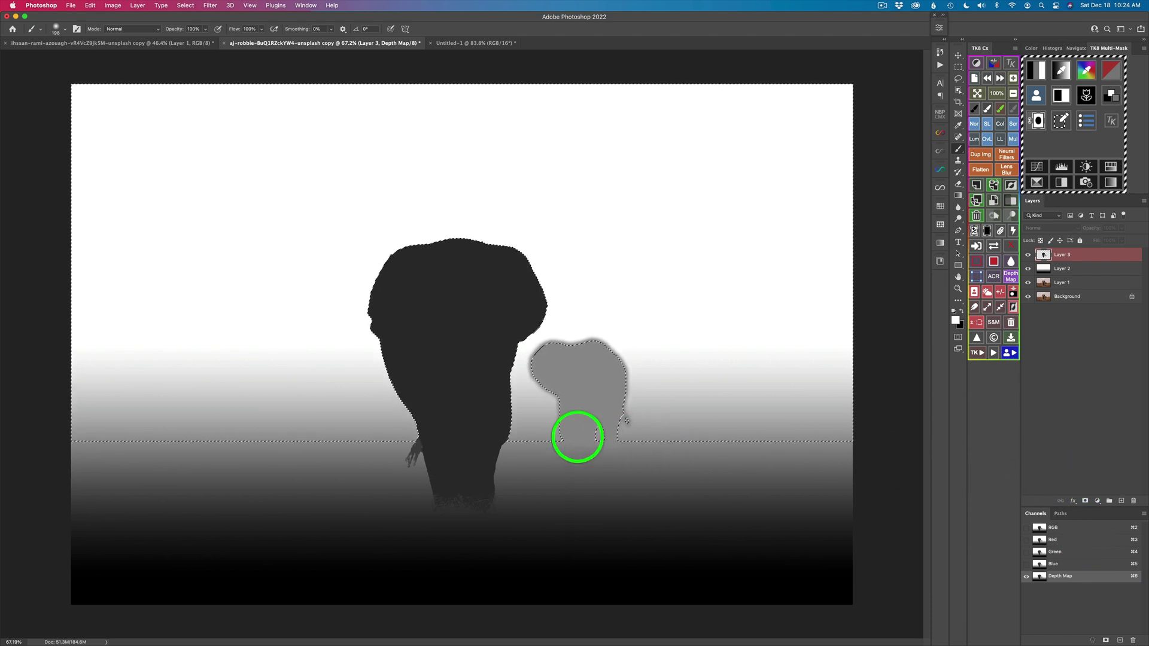
# - Clear the selection and delete Layer 3 and Layer 2, leaving the photo on Layer 1
pyautogui.press('super+d')
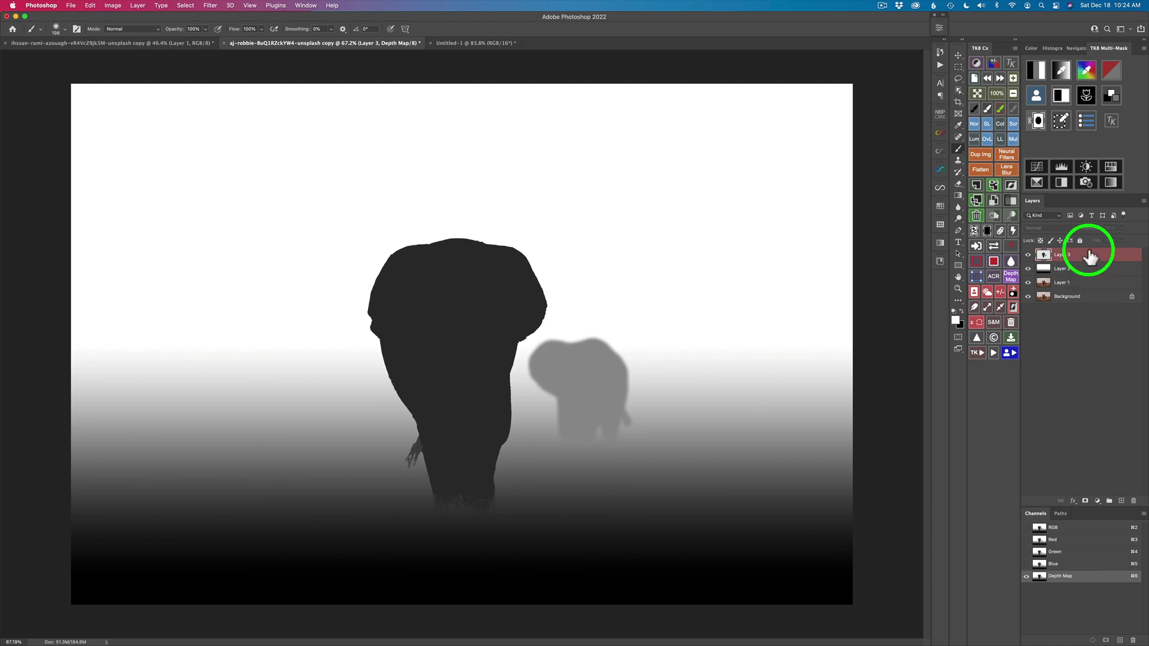
pyautogui.click(1133, 503)
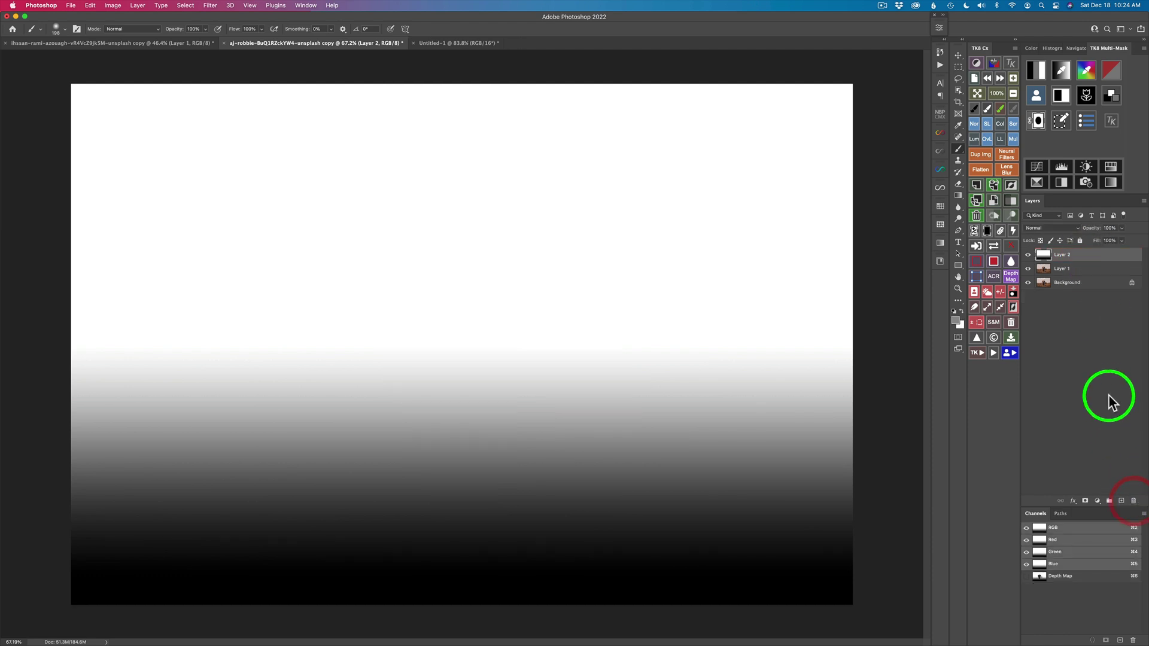
pyautogui.click(1133, 502)
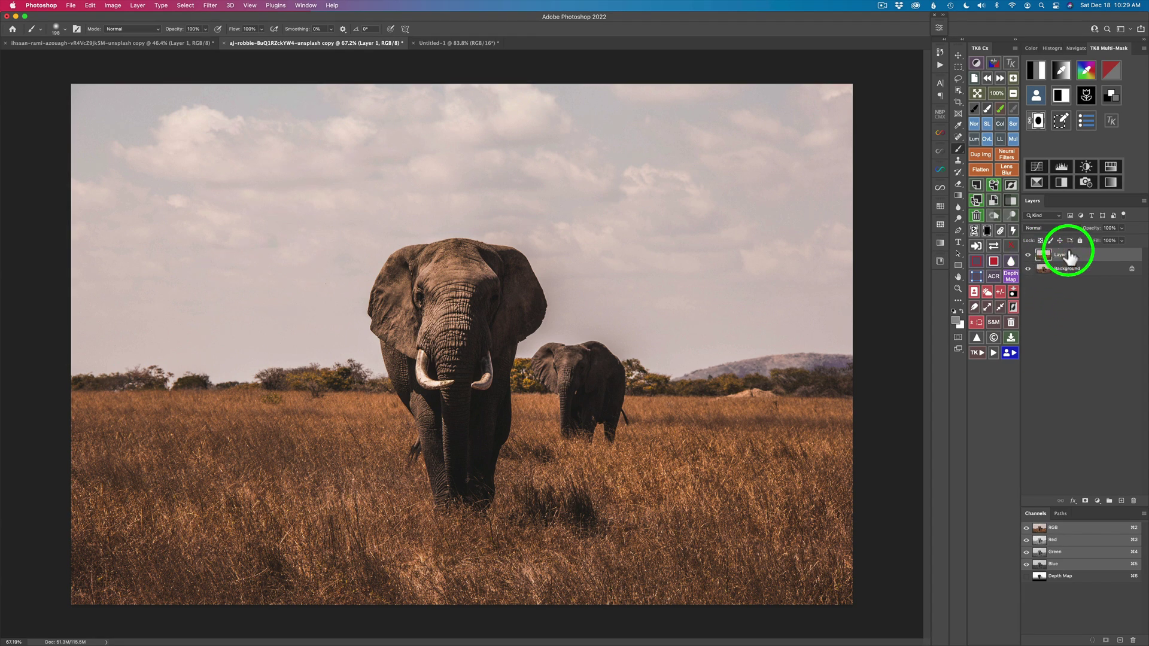
# - Start a Lens Blur on Layer 1 with Depth Map as the source and set the focal point on the front elephant's trunk, focal distance 31
pyautogui.click(210, 5)
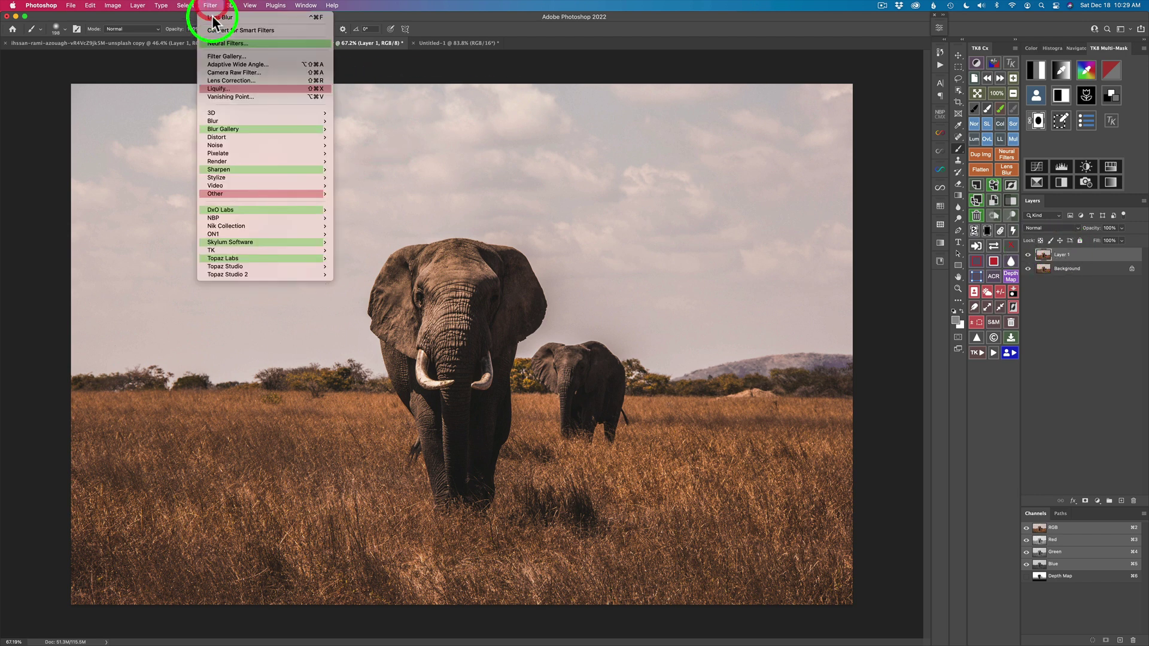
pyautogui.moveTo(244, 122)
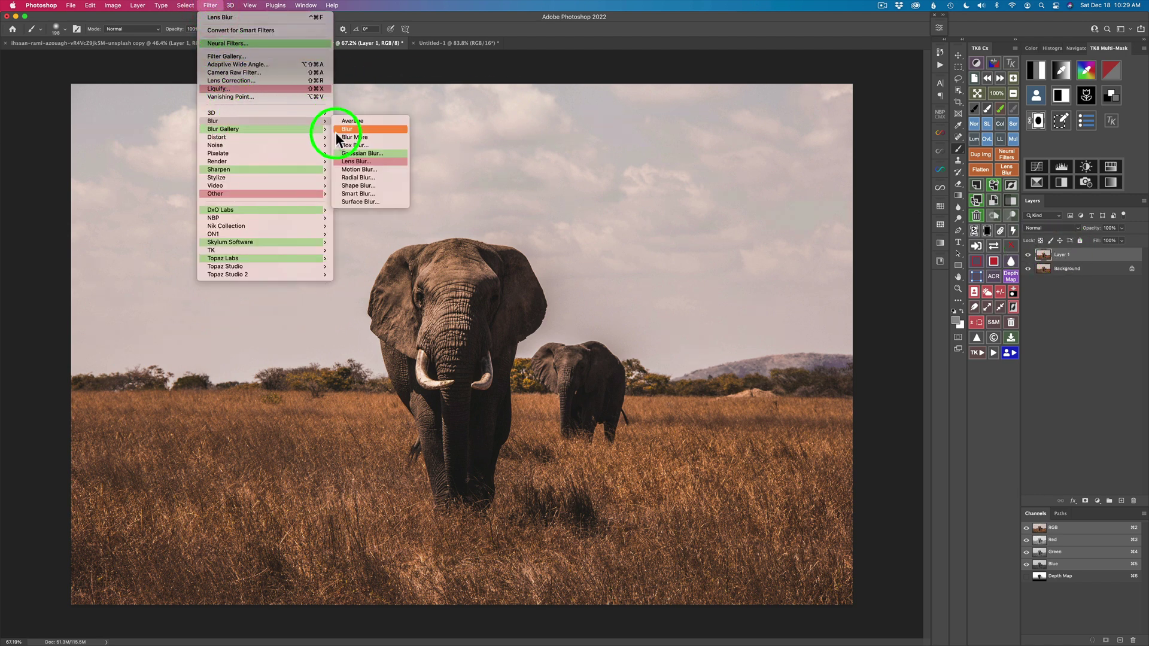
pyautogui.click(358, 161)
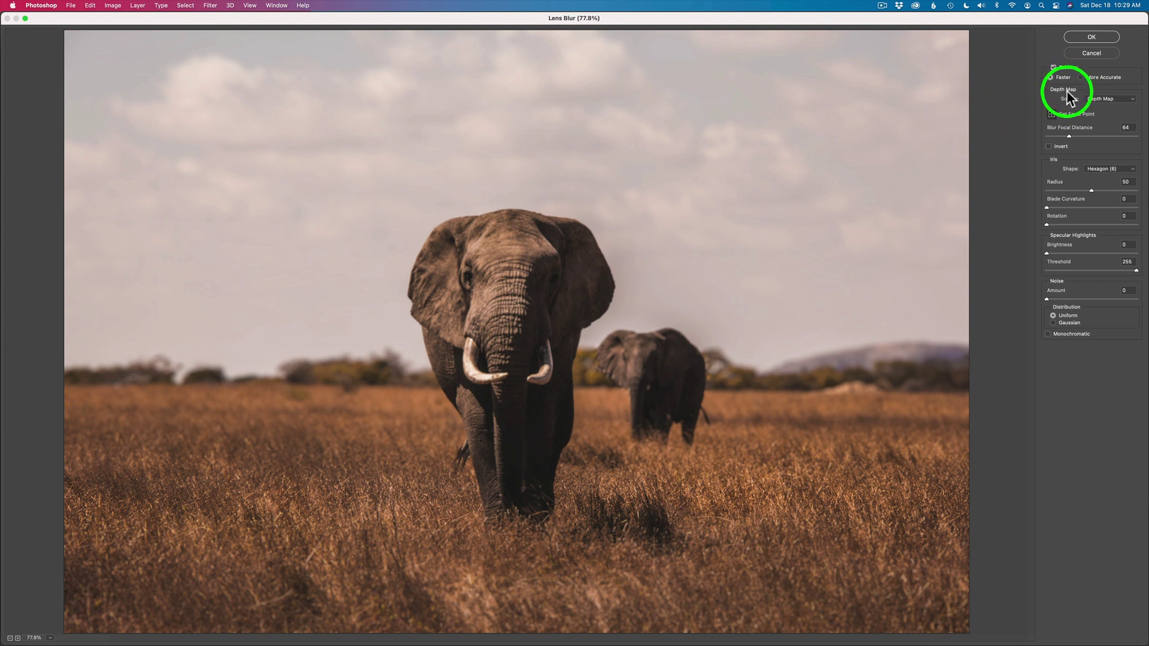
pyautogui.click(1125, 99)
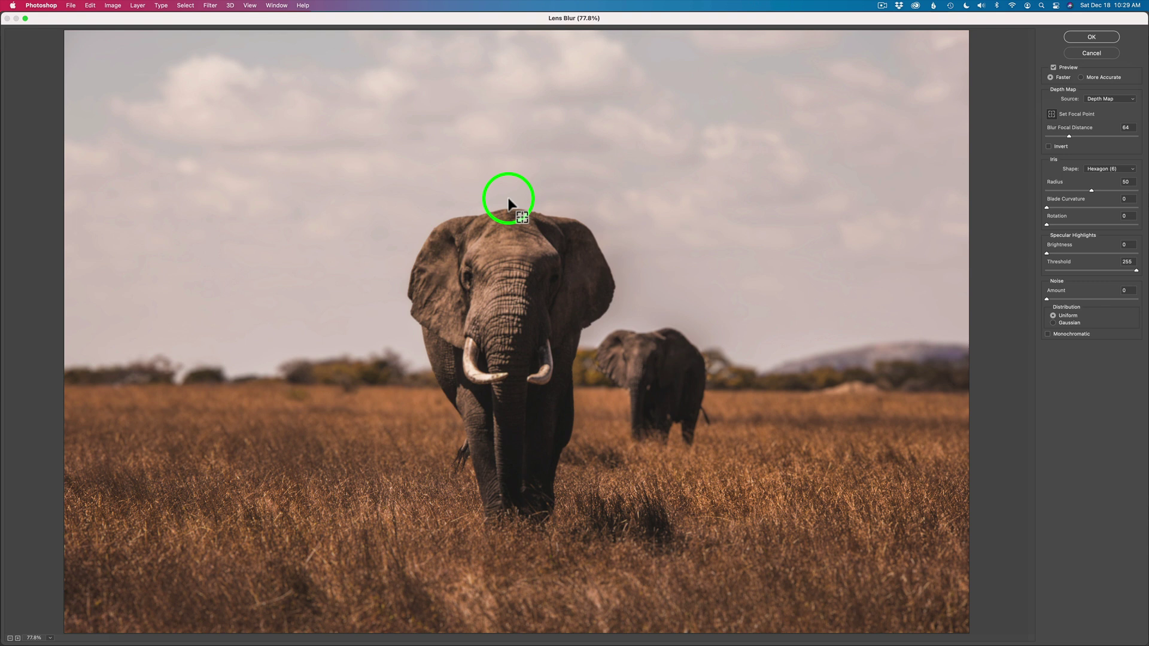
pyautogui.click(511, 315)
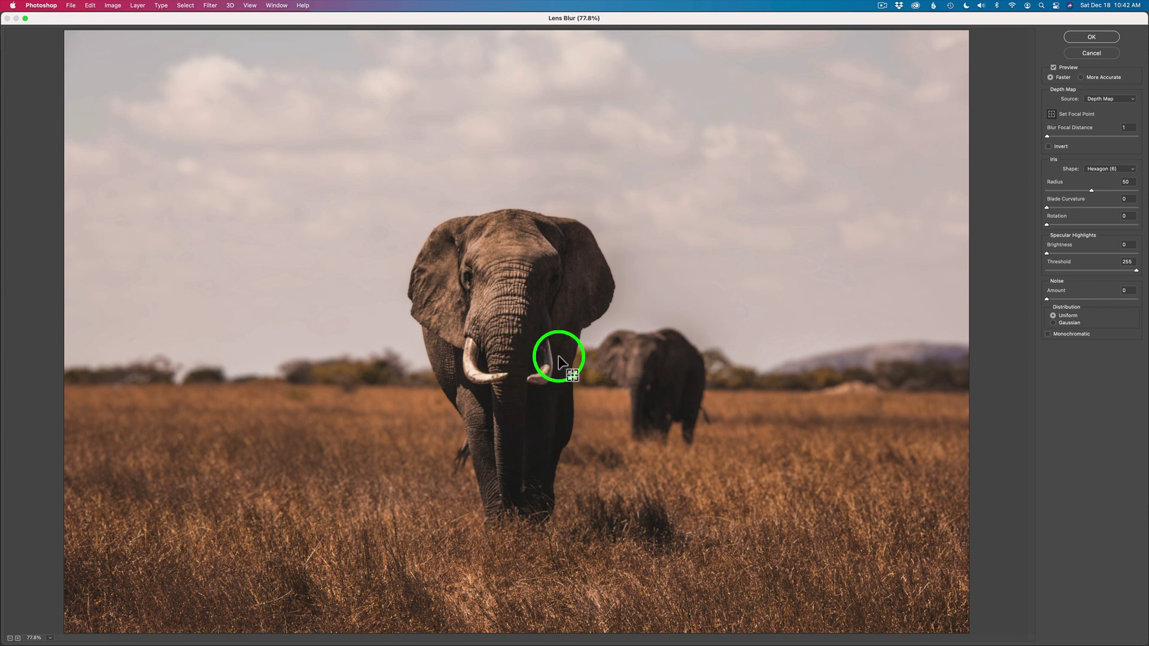
pyautogui.click(508, 310)
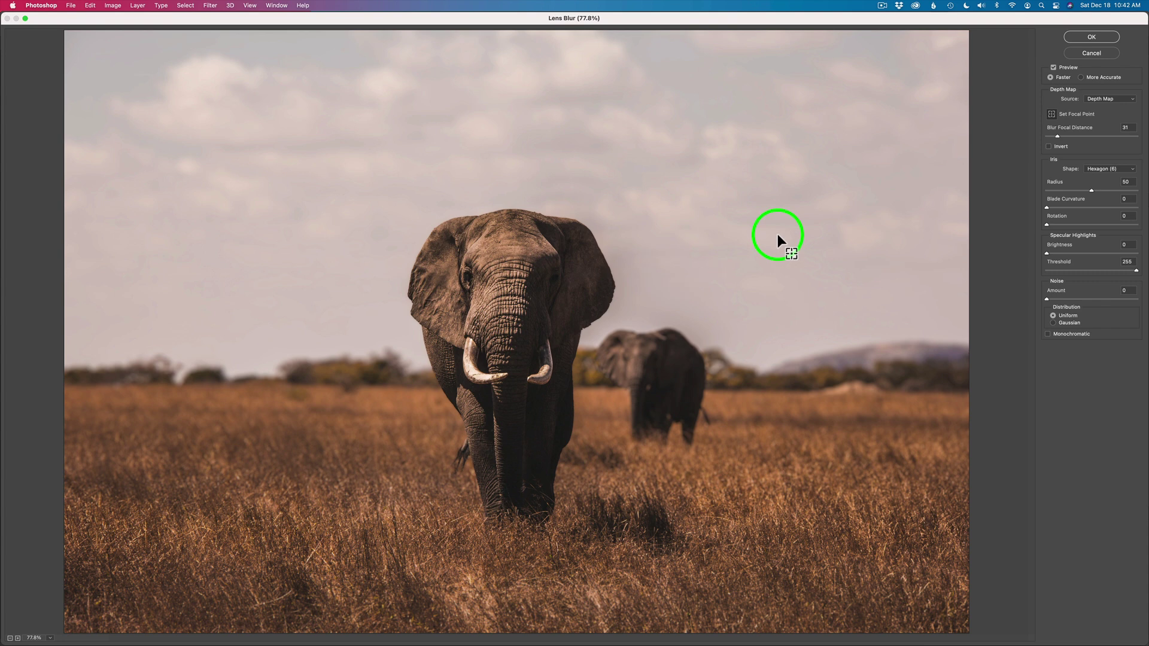
# - Set the Lens Blur radius to 37 and compare the image with the preview off and on
pyautogui.click(1091, 188)
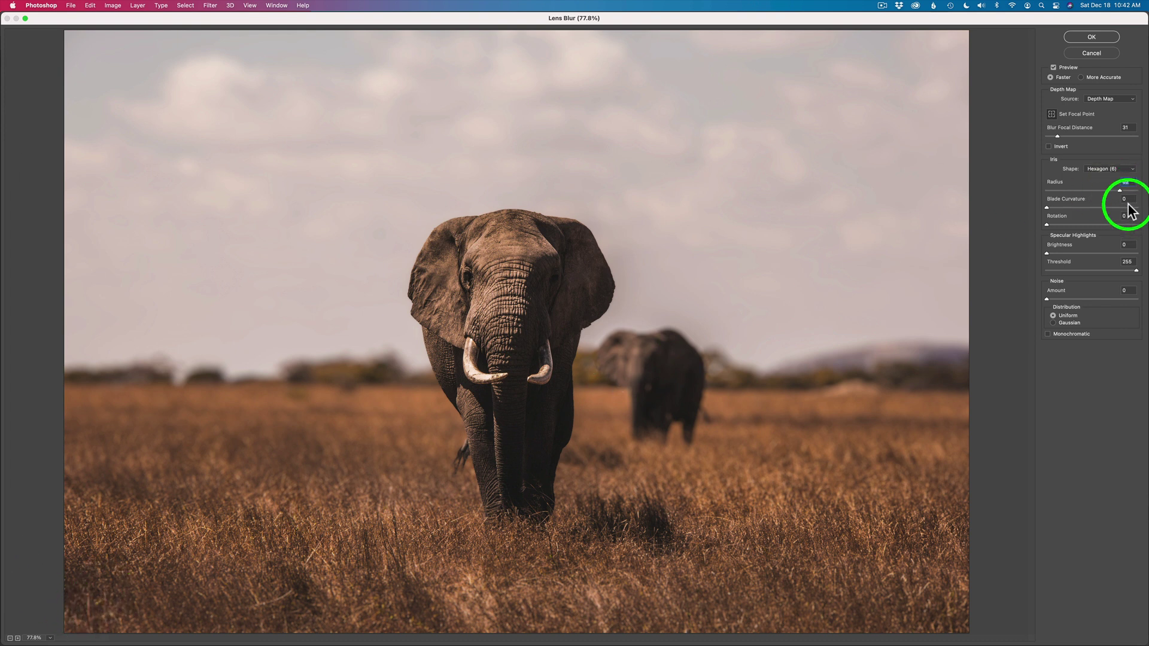
pyautogui.moveTo(1119, 190); pyautogui.dragTo(1089, 189)
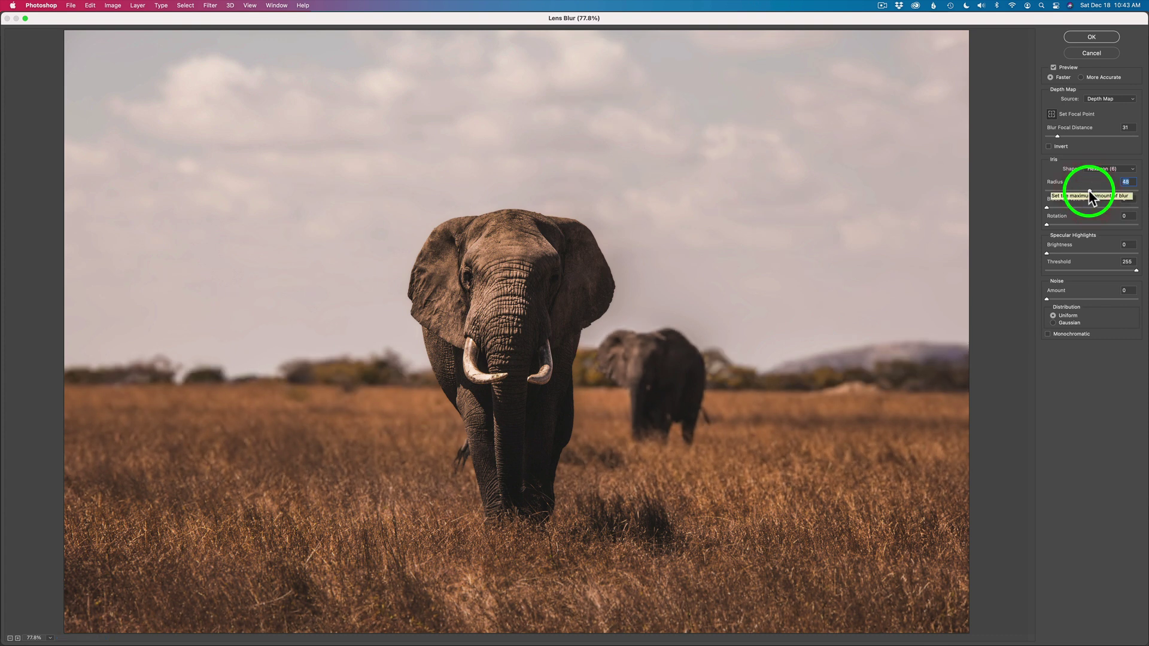
pyautogui.moveTo(1089, 190); pyautogui.dragTo(1080, 191)
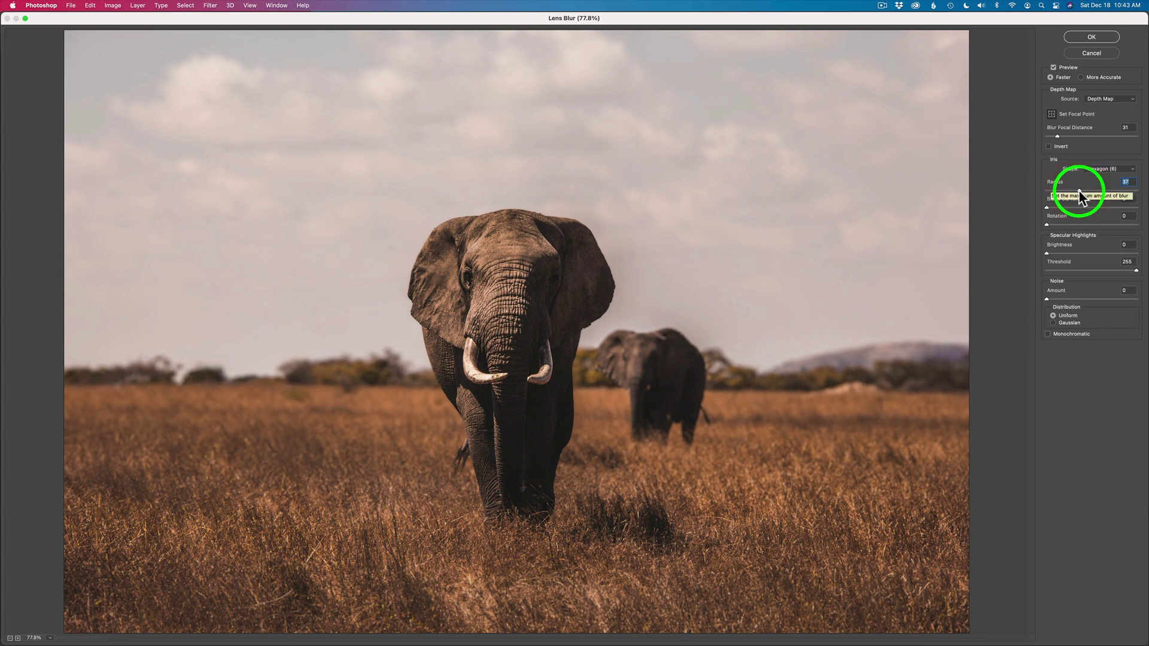
pyautogui.click(1053, 68)
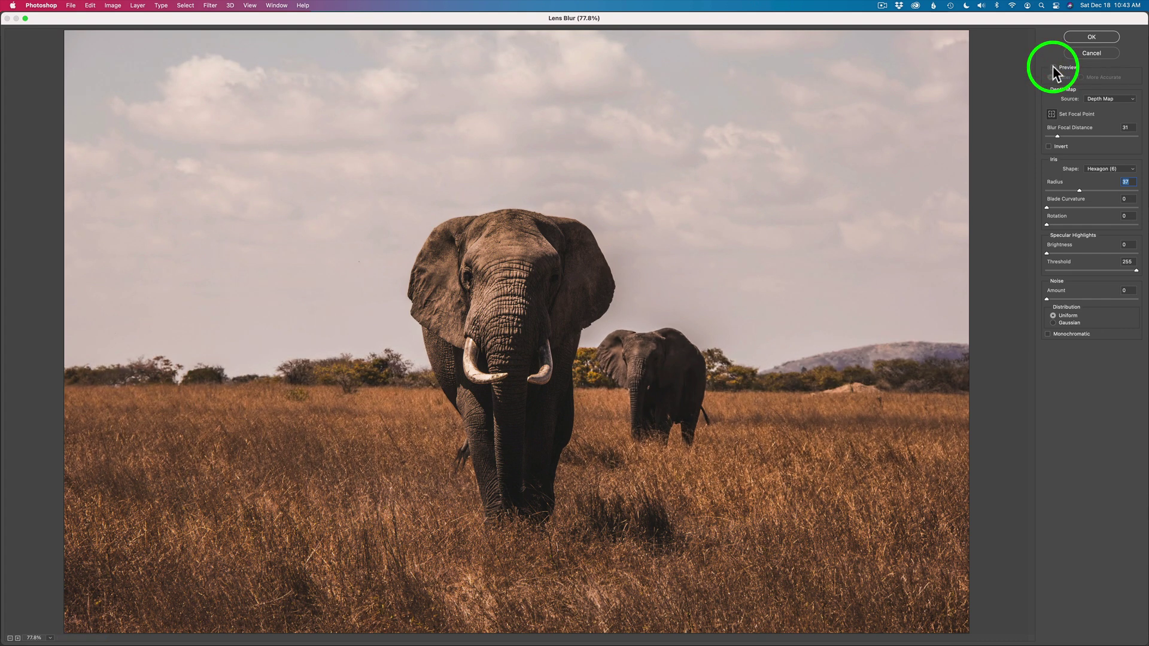
pyautogui.click(1054, 68)
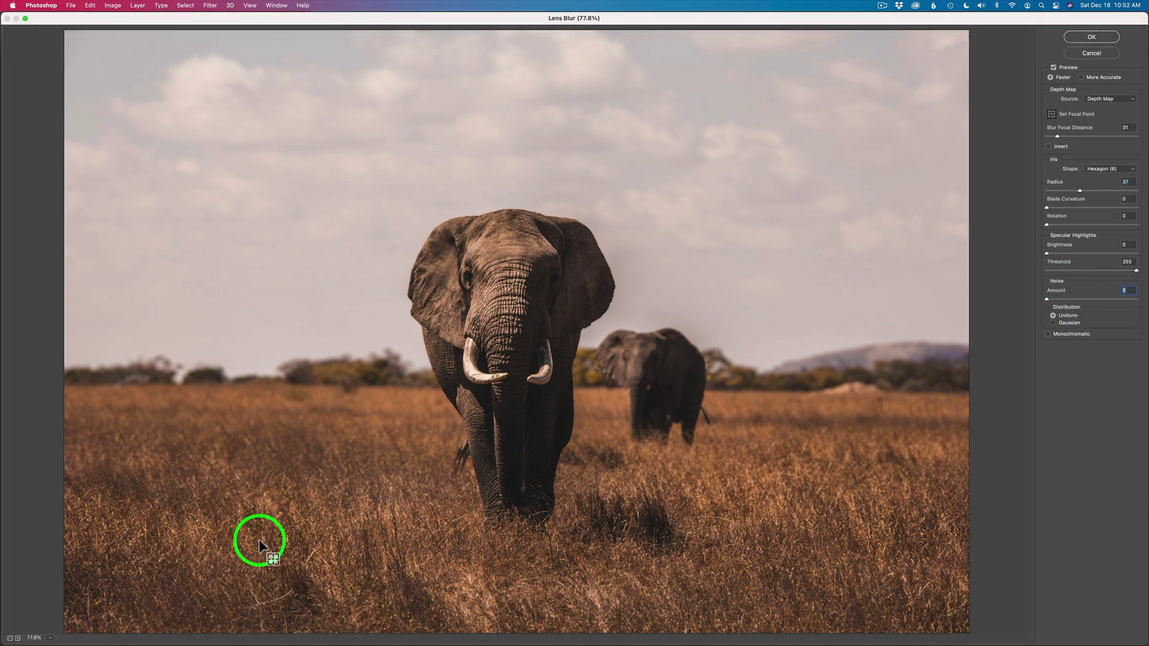
# - Add Gaussian, monochromatic noise with an amount of 1 to the Lens Blur and apply the filter
pyautogui.click(19, 638)
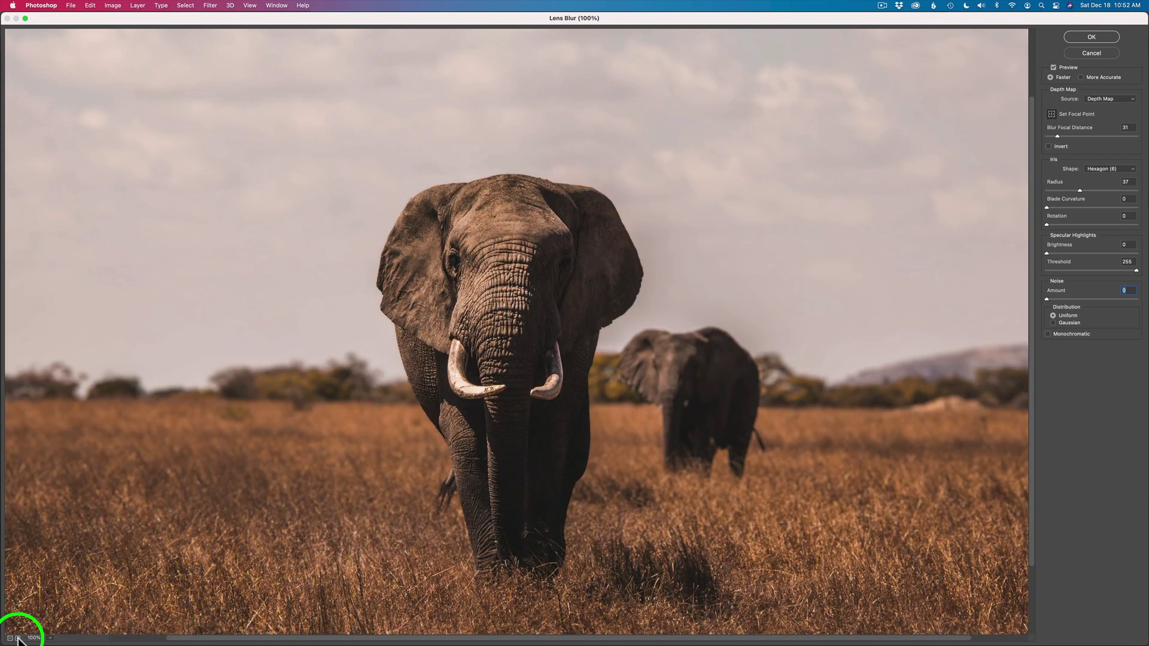
pyautogui.click(18, 638)
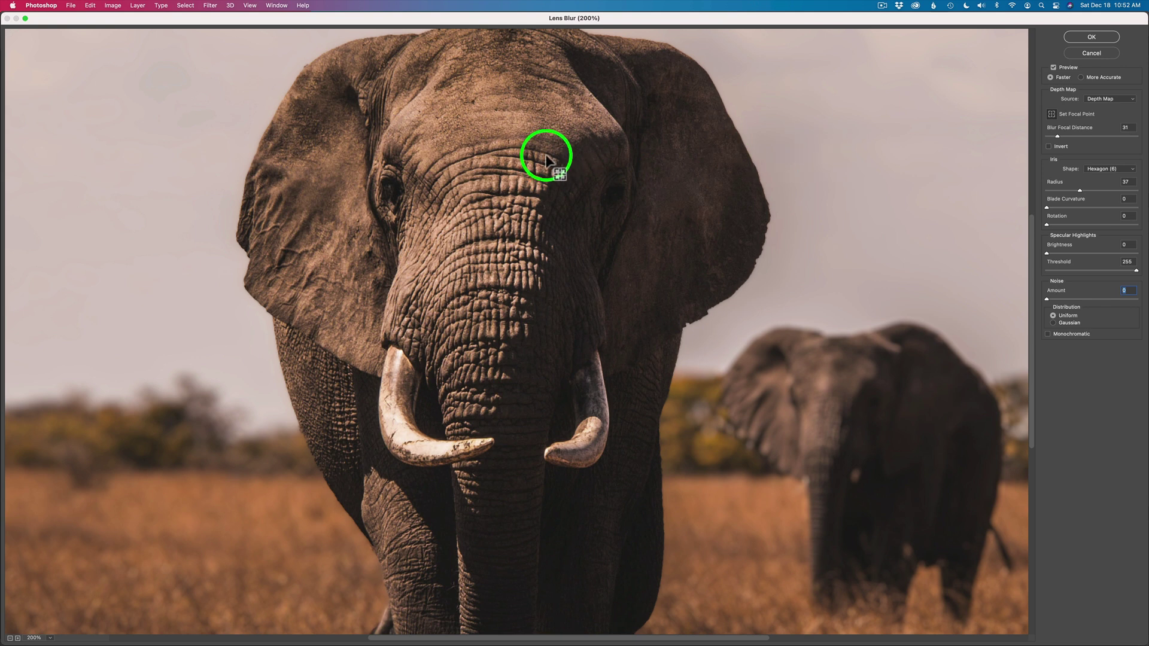
pyautogui.click(1051, 322)
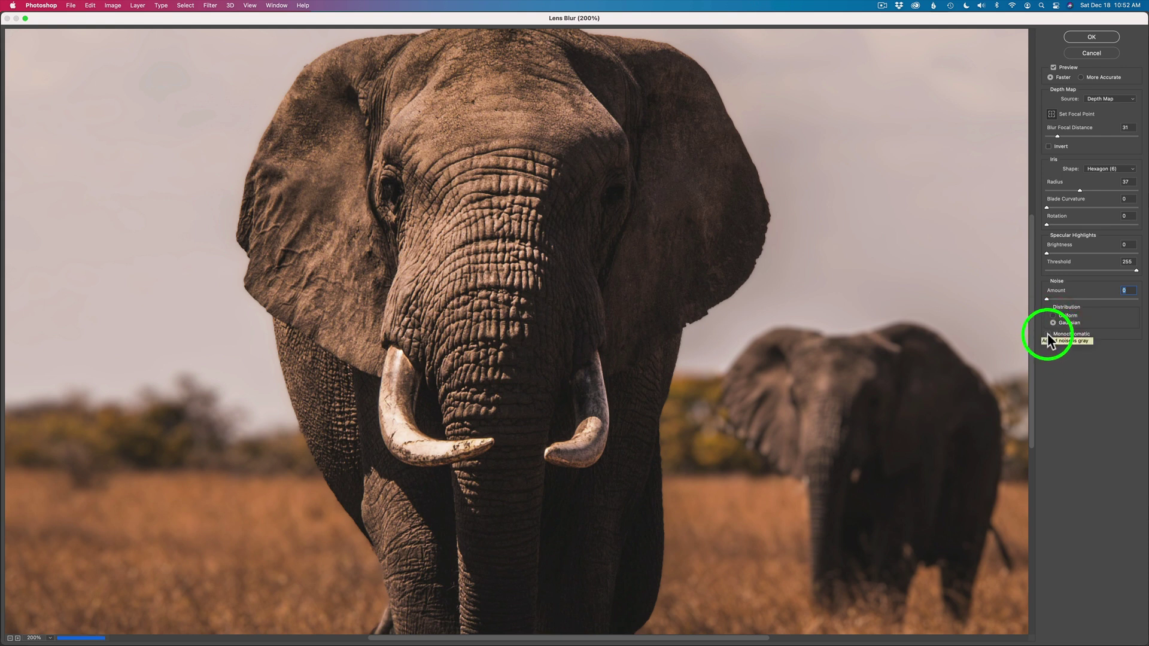
pyautogui.click(1047, 333)
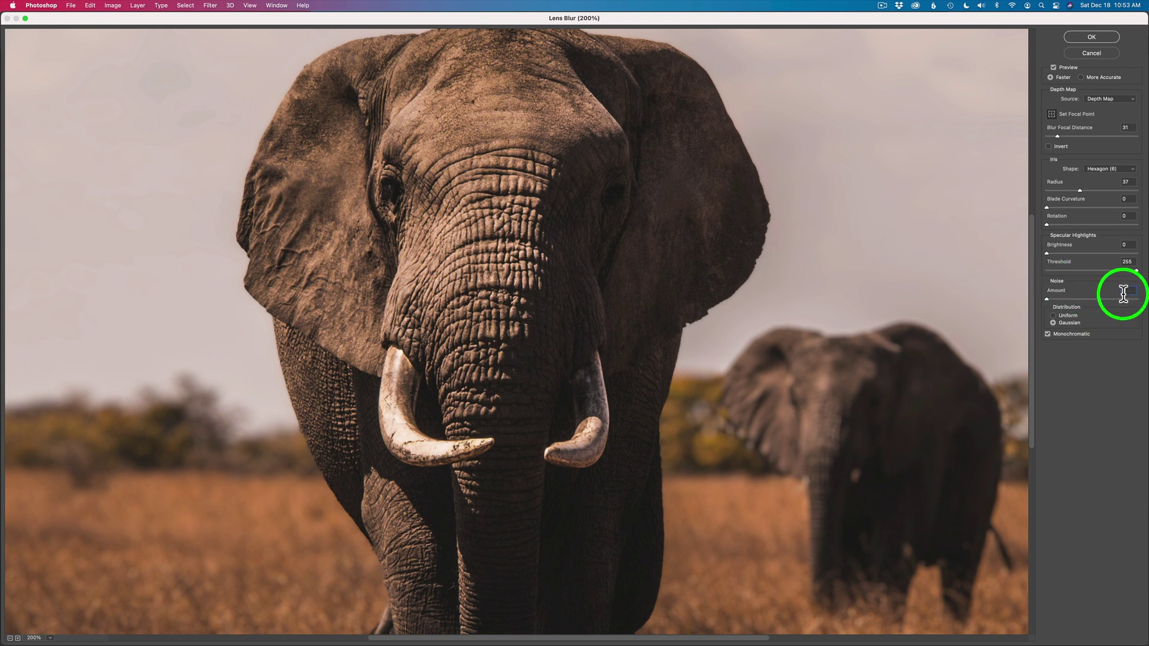
pyautogui.write('1')
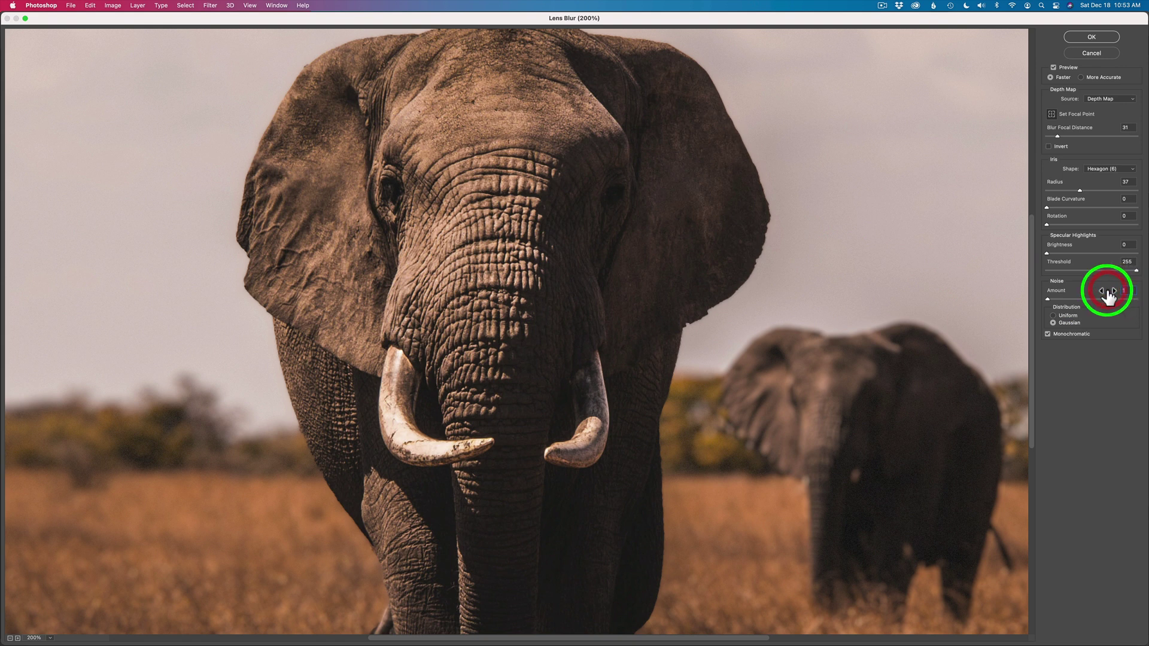
pyautogui.moveTo(1109, 295); pyautogui.dragTo(1115, 297)
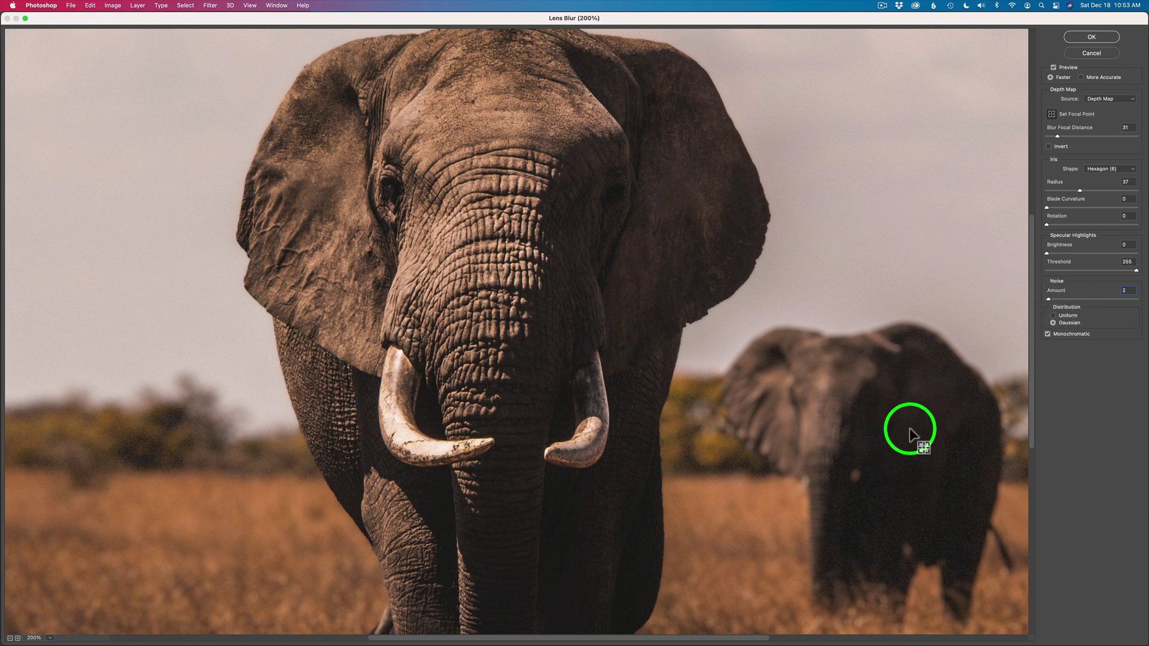
pyautogui.doubleClick(1130, 291)
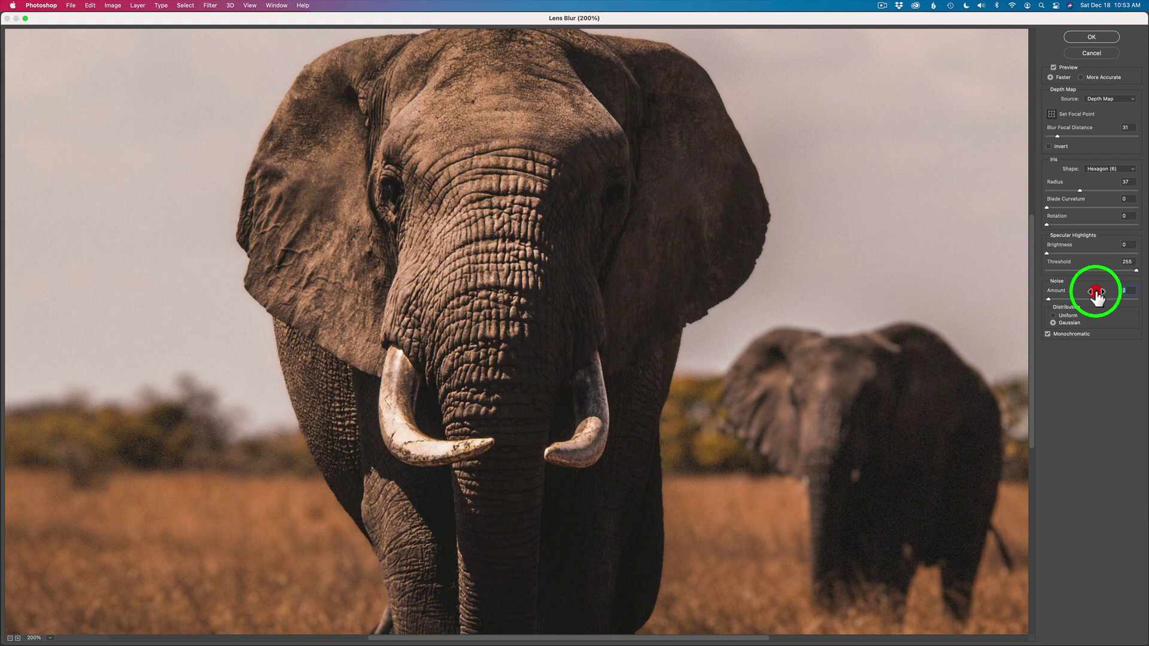
pyautogui.write('1')
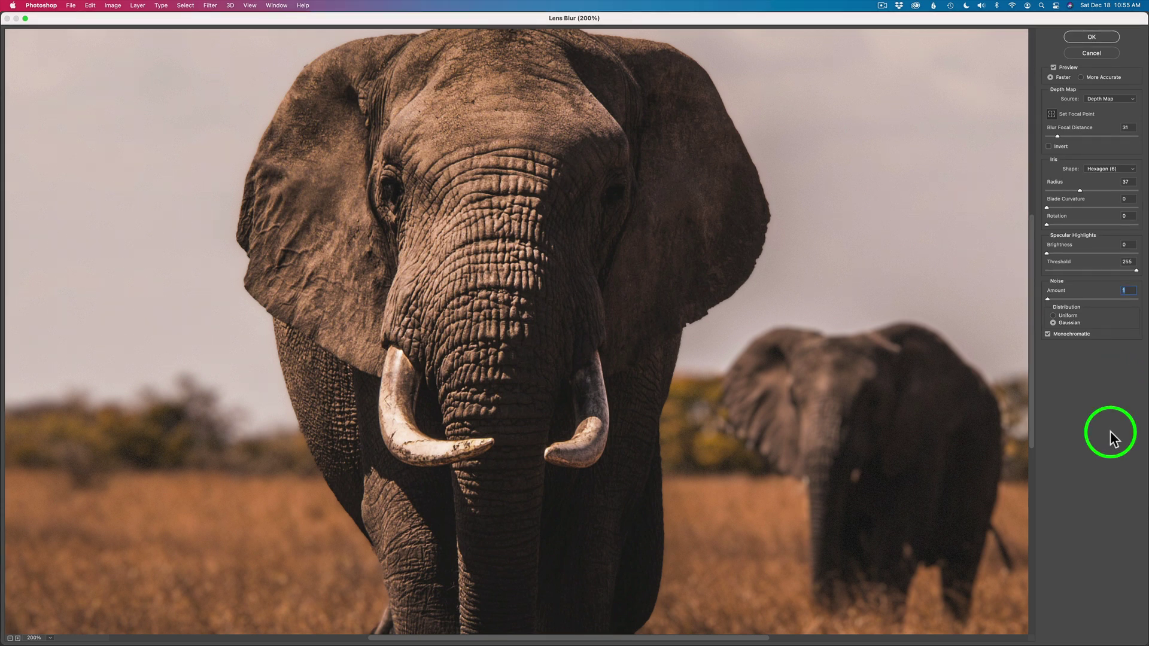
pyautogui.click(1091, 37)
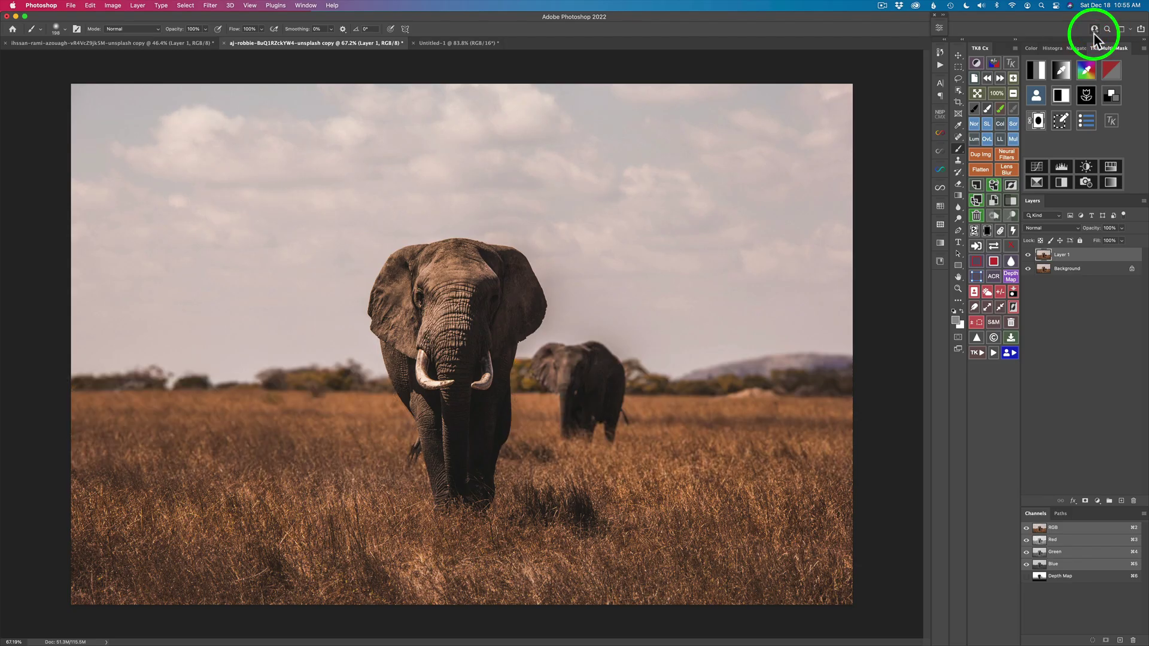
# - Compare the photo with the blurred Layer 1 hidden and shown, and examine the Depth Map channel before returning to RGB
pyautogui.click(1028, 255)
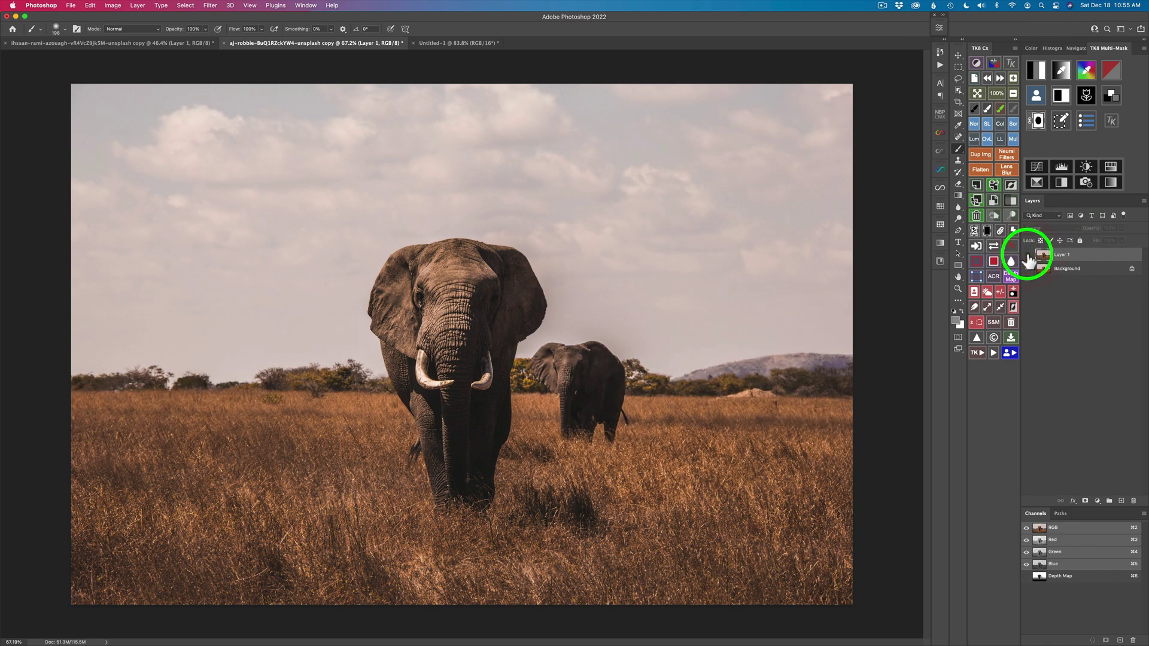
pyautogui.click(1028, 257)
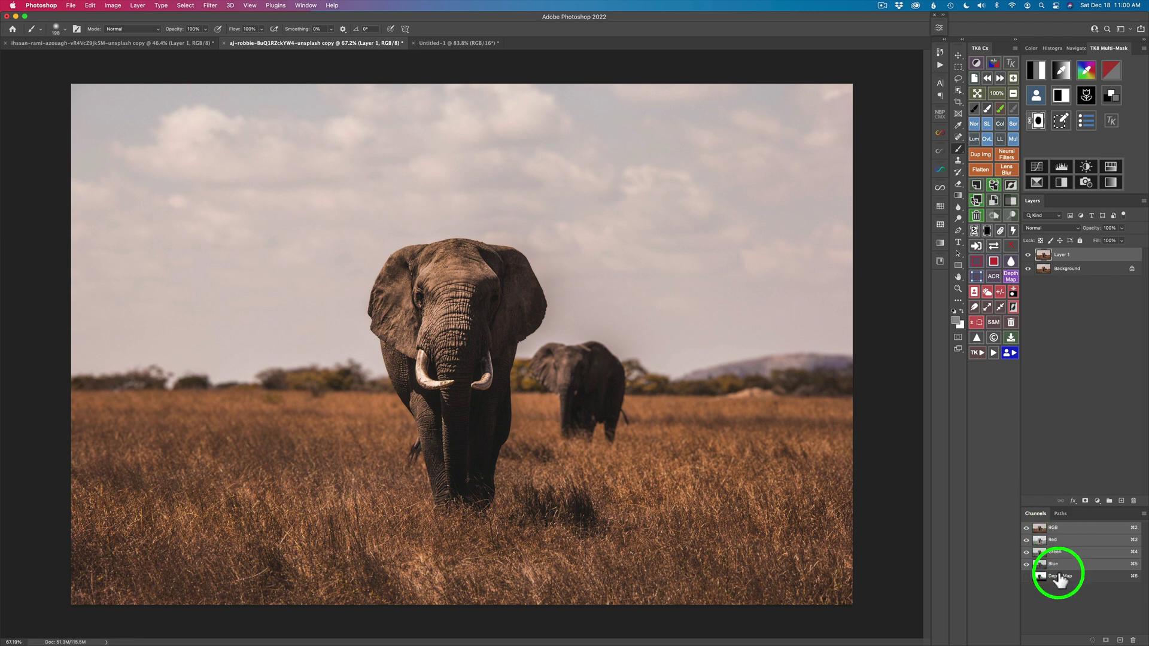
pyautogui.click(1056, 585)
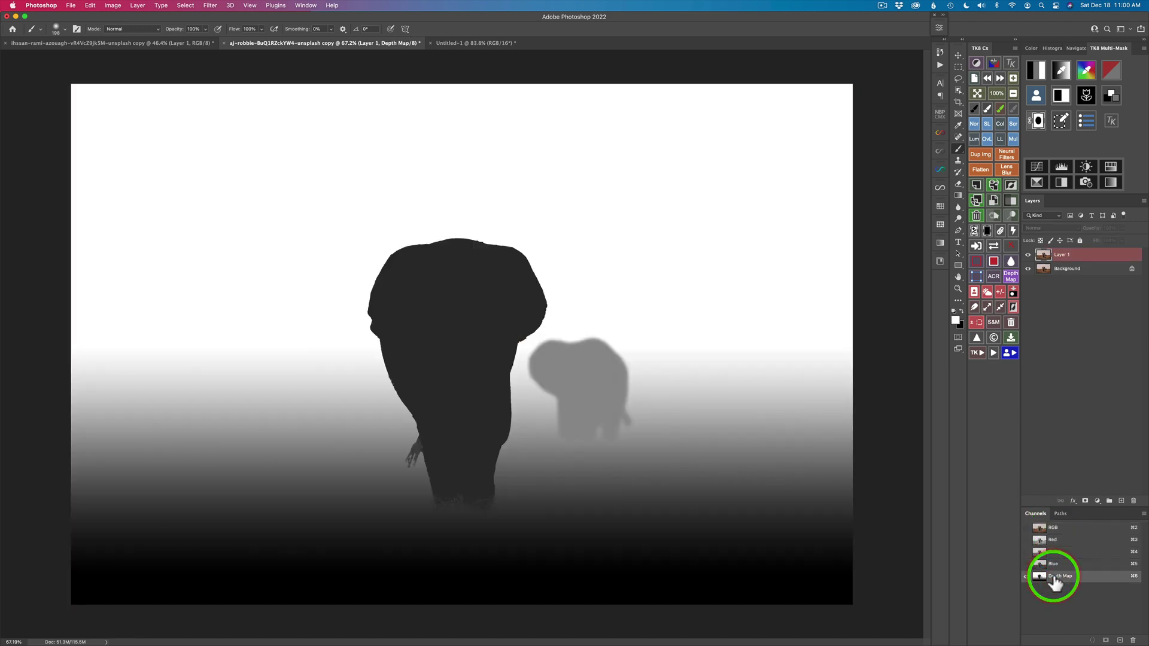
pyautogui.click(1059, 528)
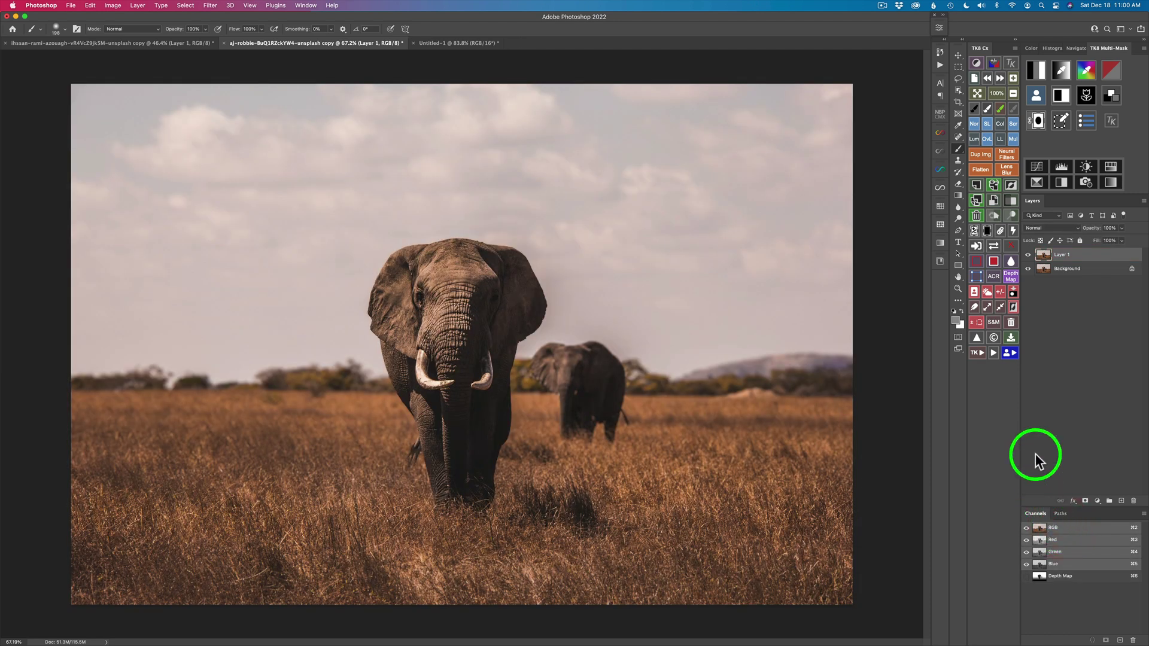